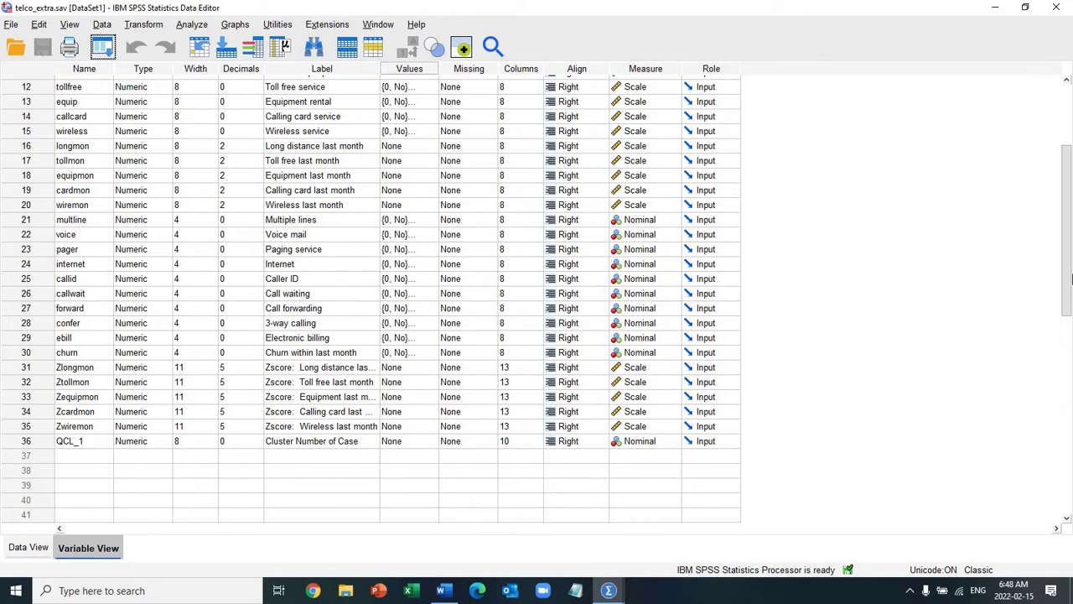
- Review the labels of the last-month service usage variables and the cluster membership variable QCL_1 in the variable list
scroll(458, 133, up, 2)
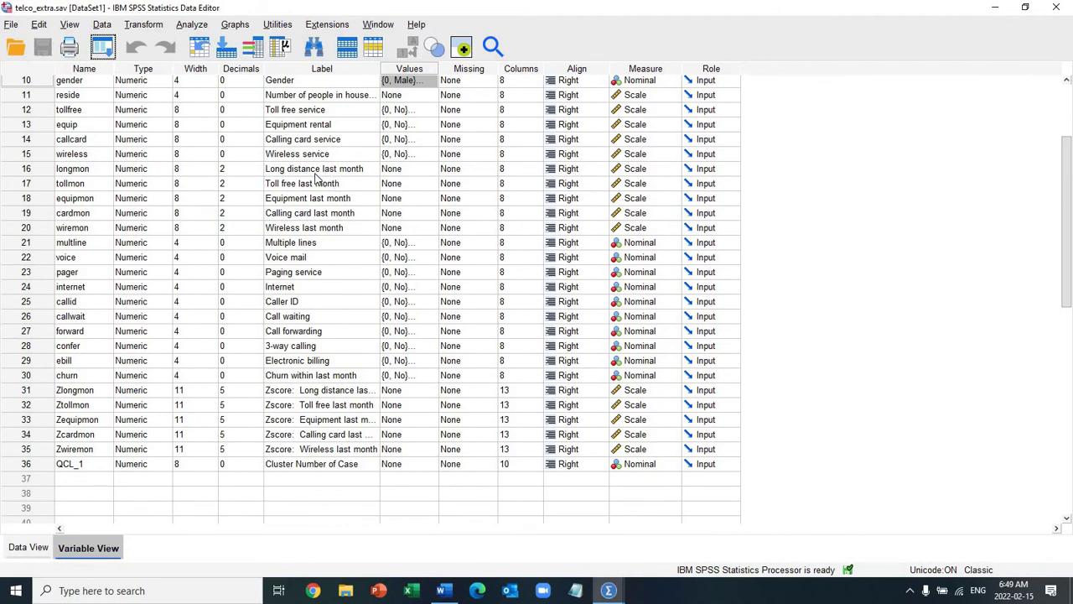
click(294, 186)
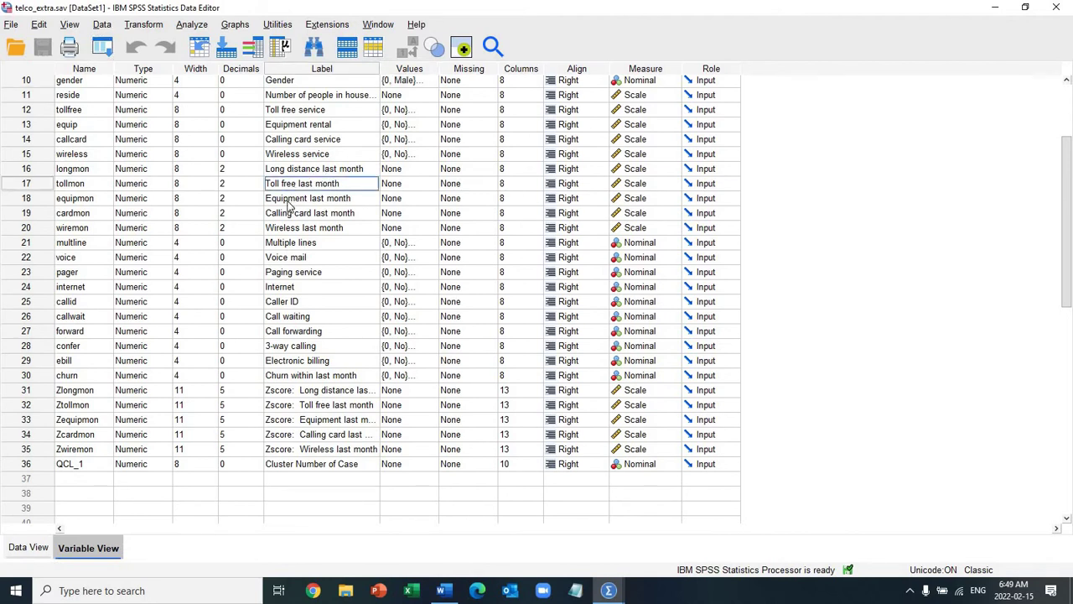
click(288, 202)
click(282, 215)
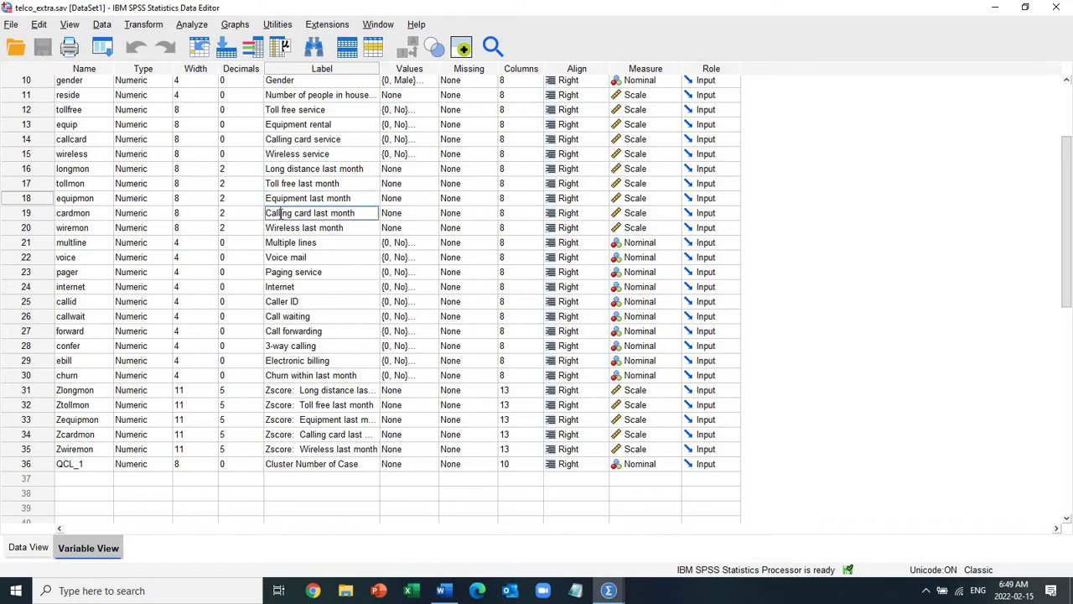
click(287, 227)
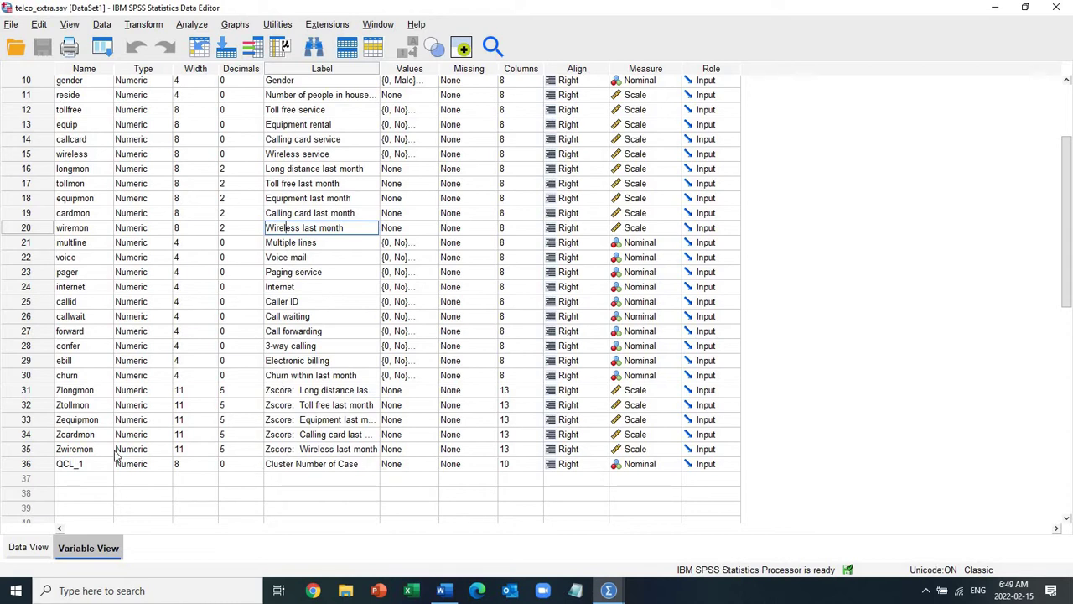
click(19, 467)
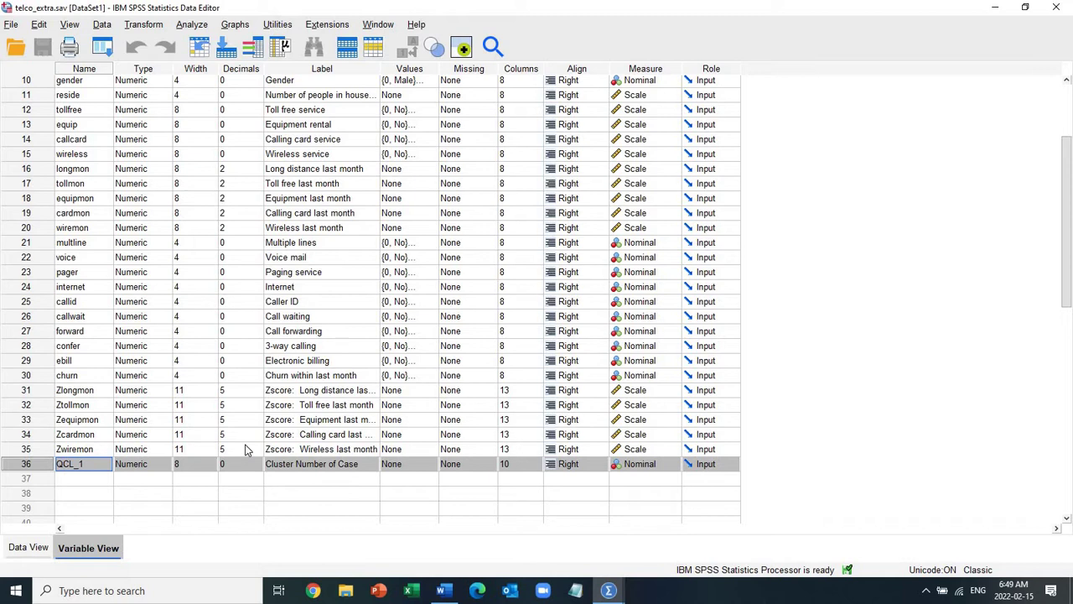
- Run a Frequencies analysis on the Cluster Number of Case variable with frequency tables displayed
click(202, 28)
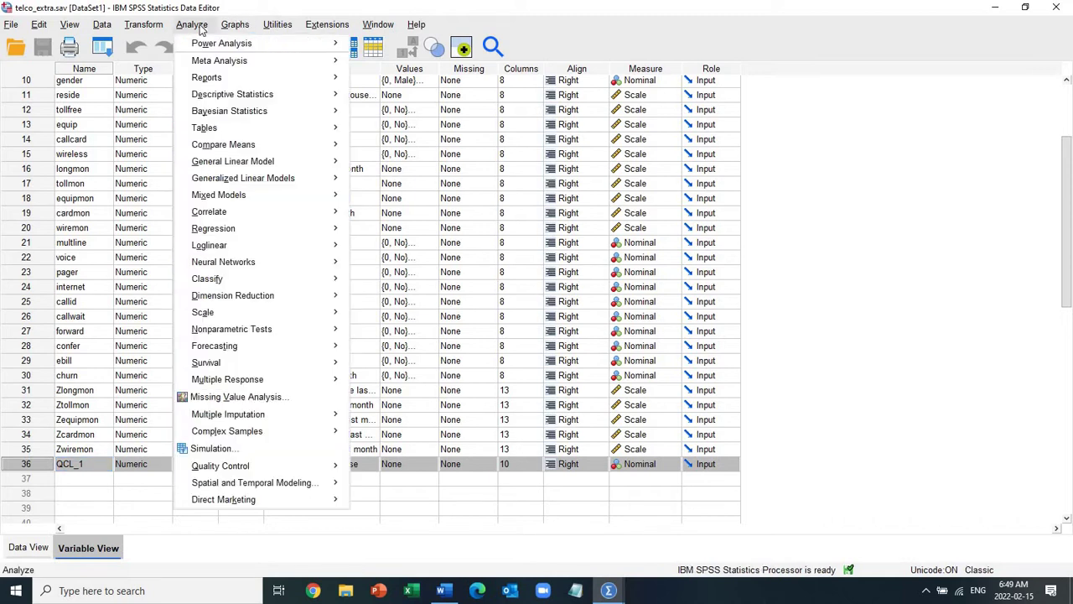
mouse_move(311, 95)
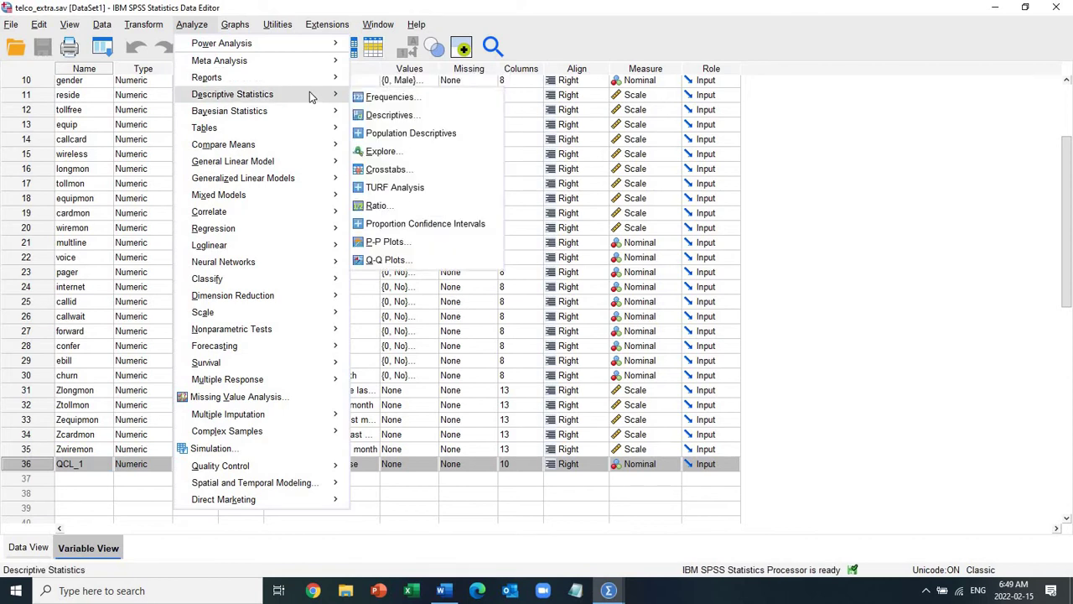
click(390, 97)
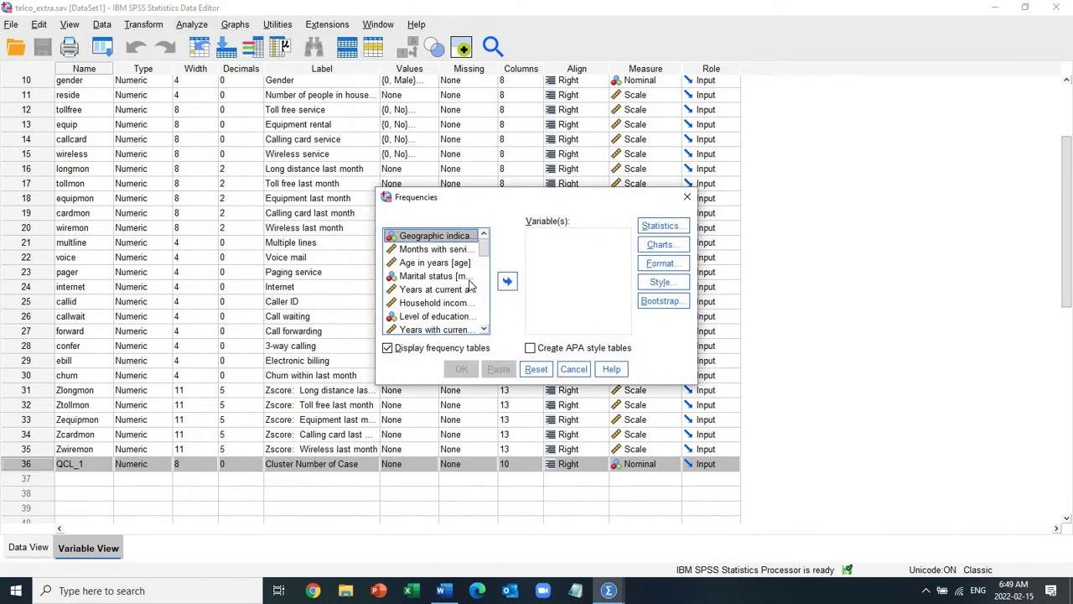
scroll(432, 318, down, 10)
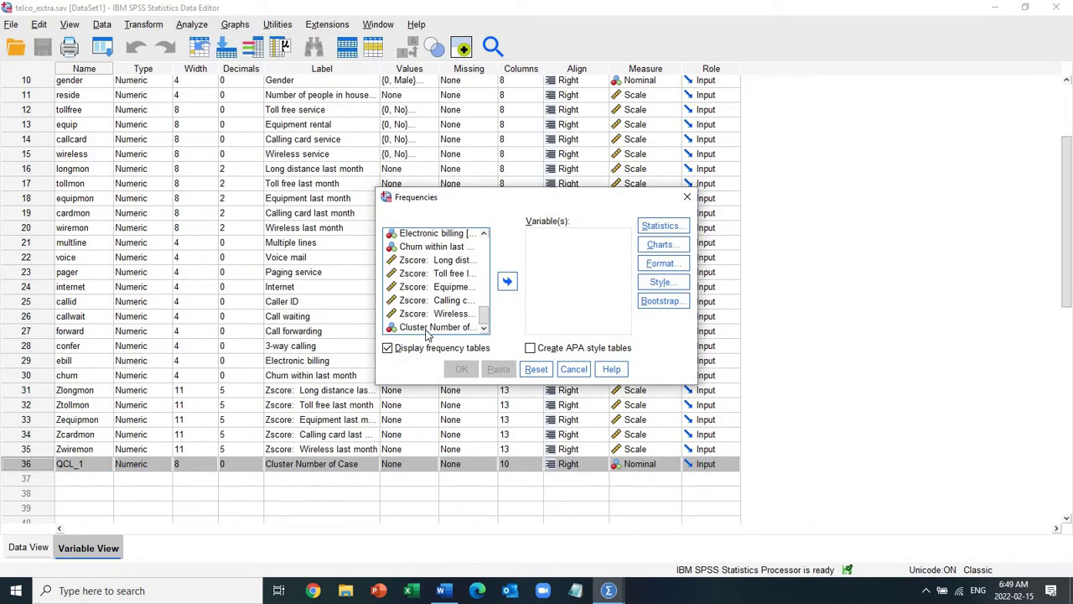
click(433, 327)
click(507, 282)
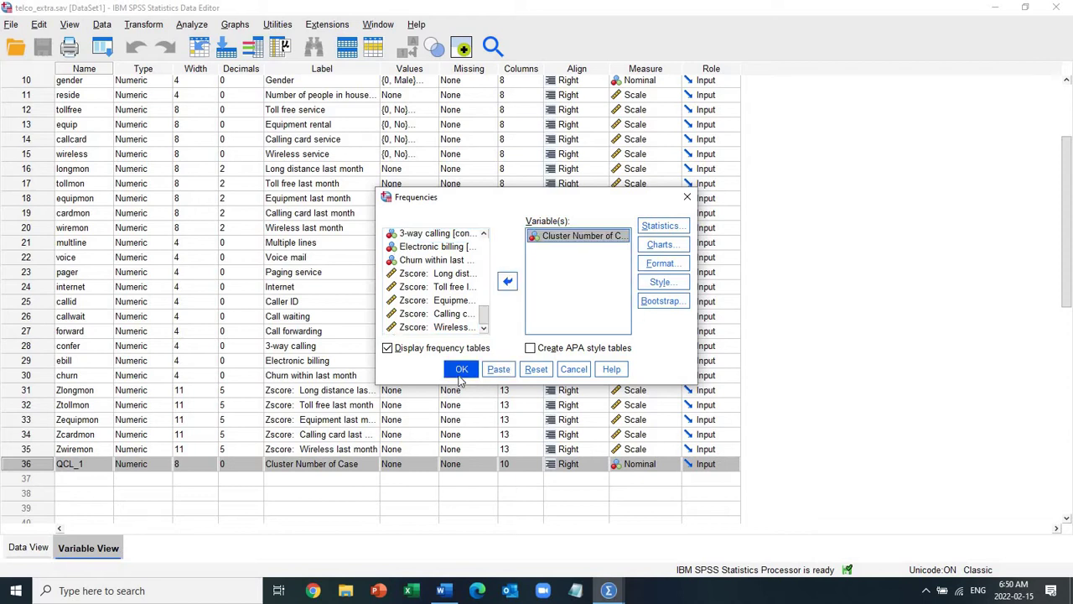
click(461, 371)
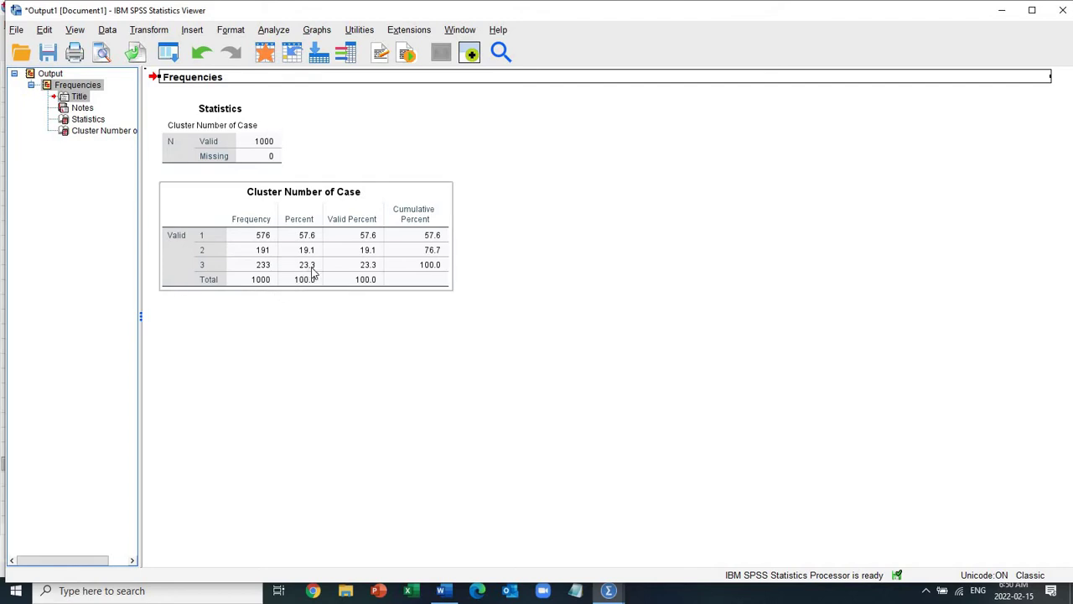
click(317, 335)
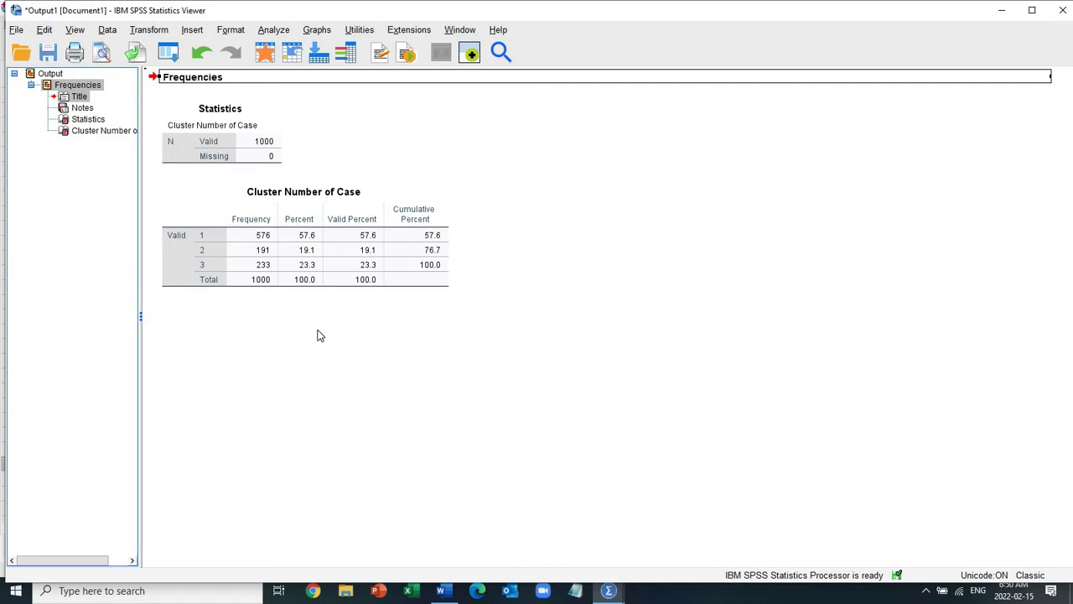
- Delete all the frequency output and return to the telco_extra.sav dataset
click(46, 76)
key(Delete)
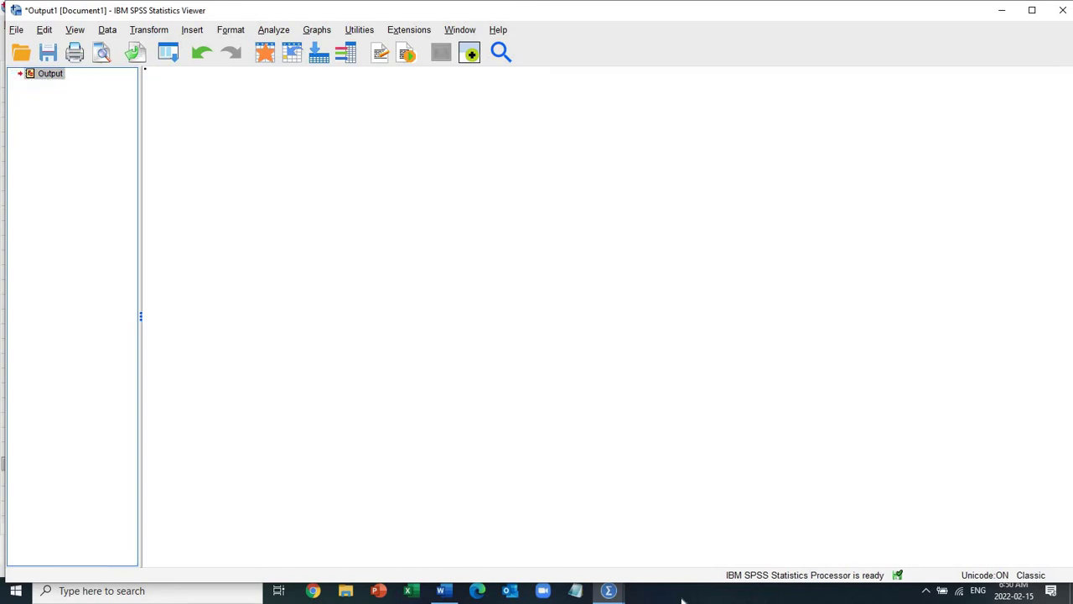
mouse_move(610, 592)
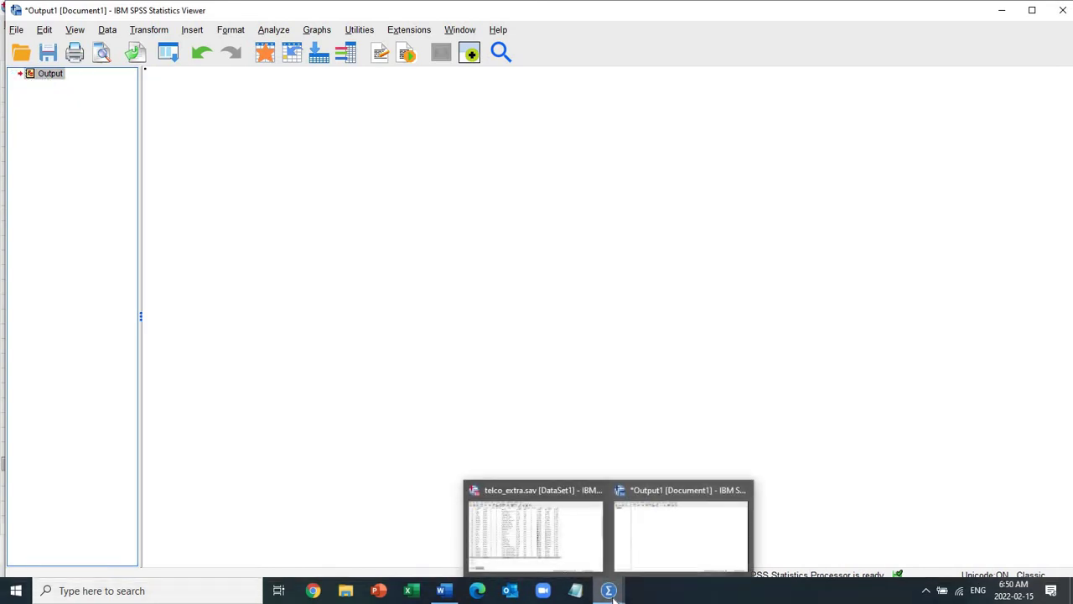
click(550, 541)
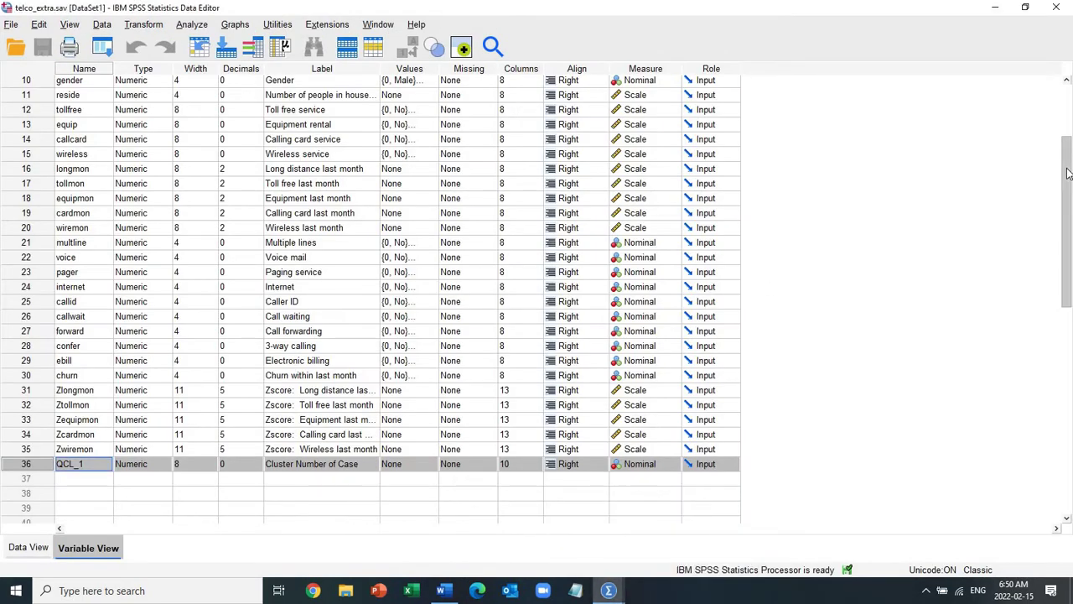
- Highlight the five last-month usage variables from longmon through wiremon to review the clustering inputs
scroll(1070, 108, up, 3)
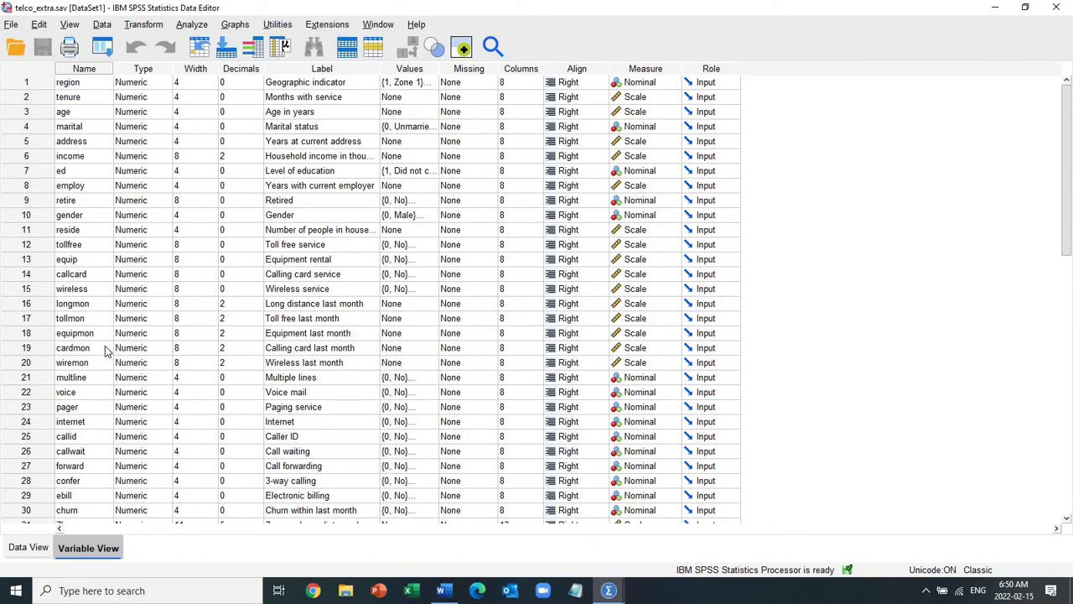
click(26, 305)
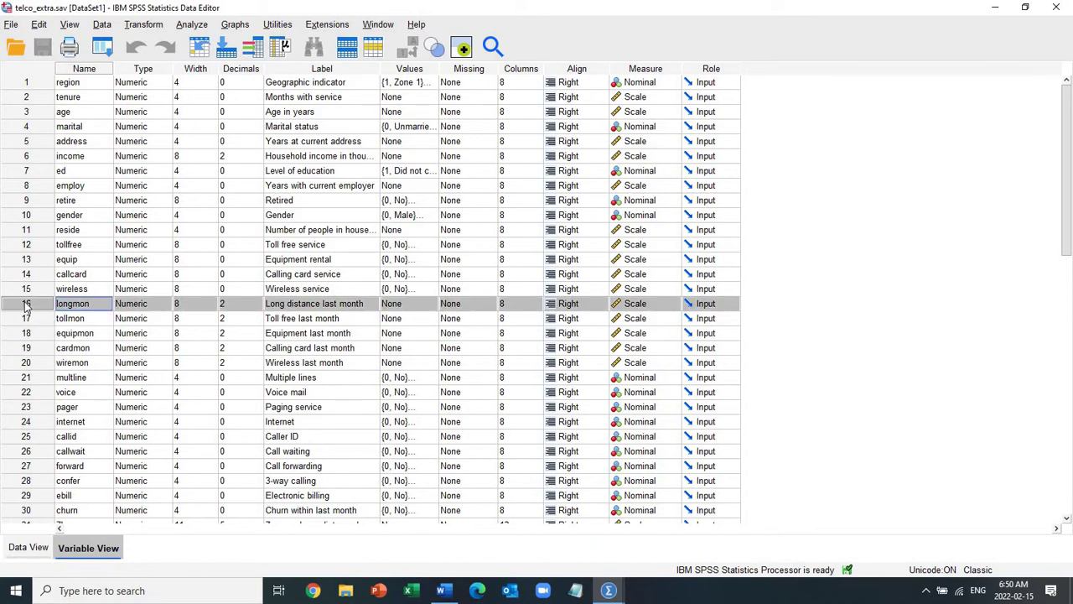
key(shift+Down)
key(shift+Down)
key(shift+Down)
key(shift+Down)
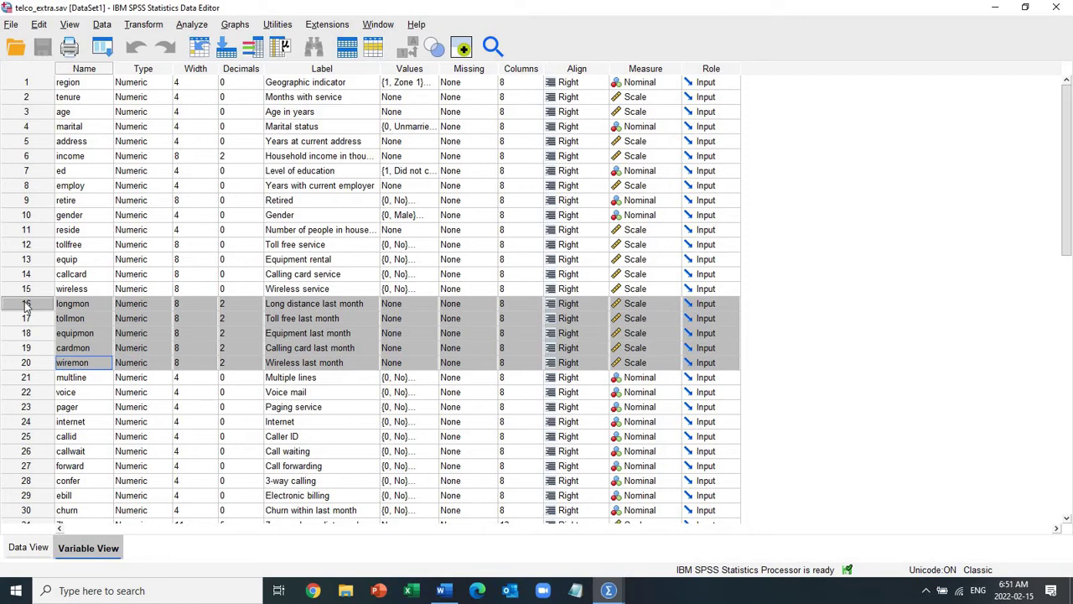
key(Down)
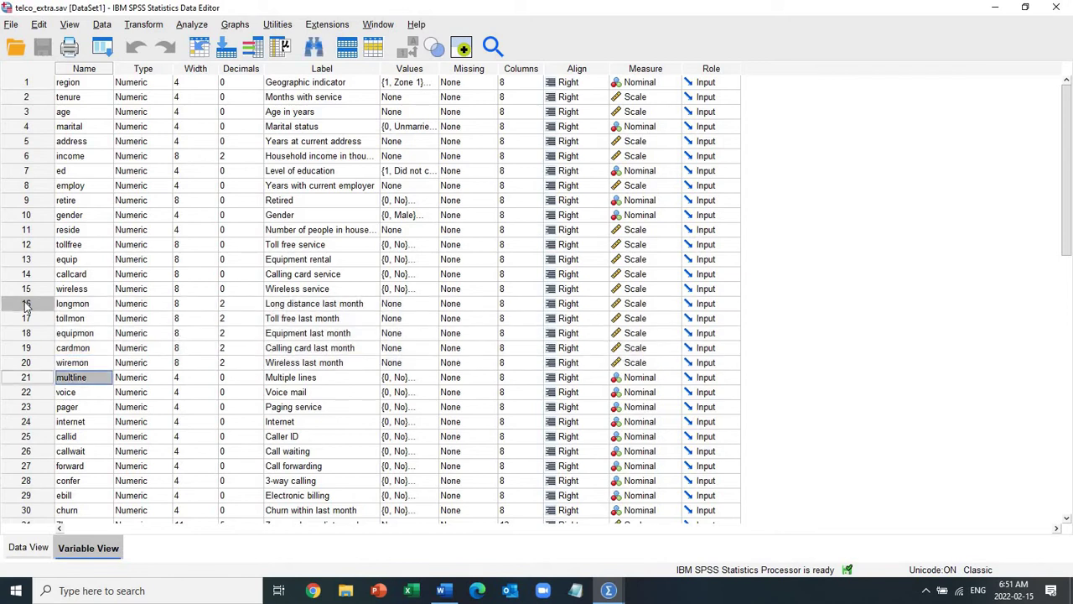
key(Up)
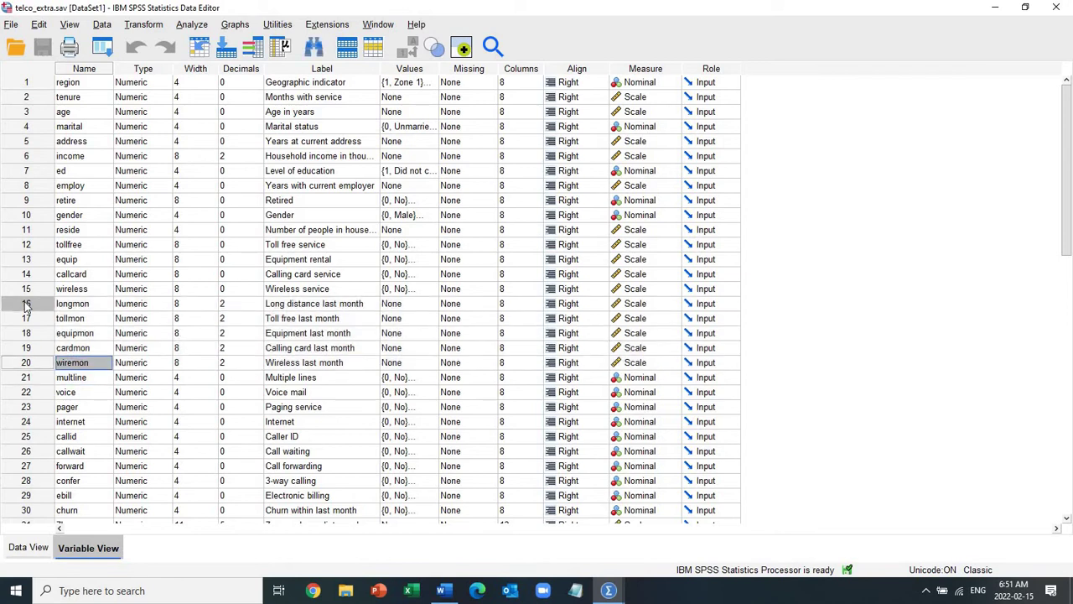
- Examine the demographic variables at the start of the list, including the attributes of marital status
key(Up)
key(Up)
key(Up)
key(Up)
key(Up)
key(Up)
key(Up)
key(Up)
key(Up)
key(Up)
key(Up)
key(Up)
key(Up)
key(Up)
key(Up)
key(Up)
key(Up)
key(Up)
key(Up)
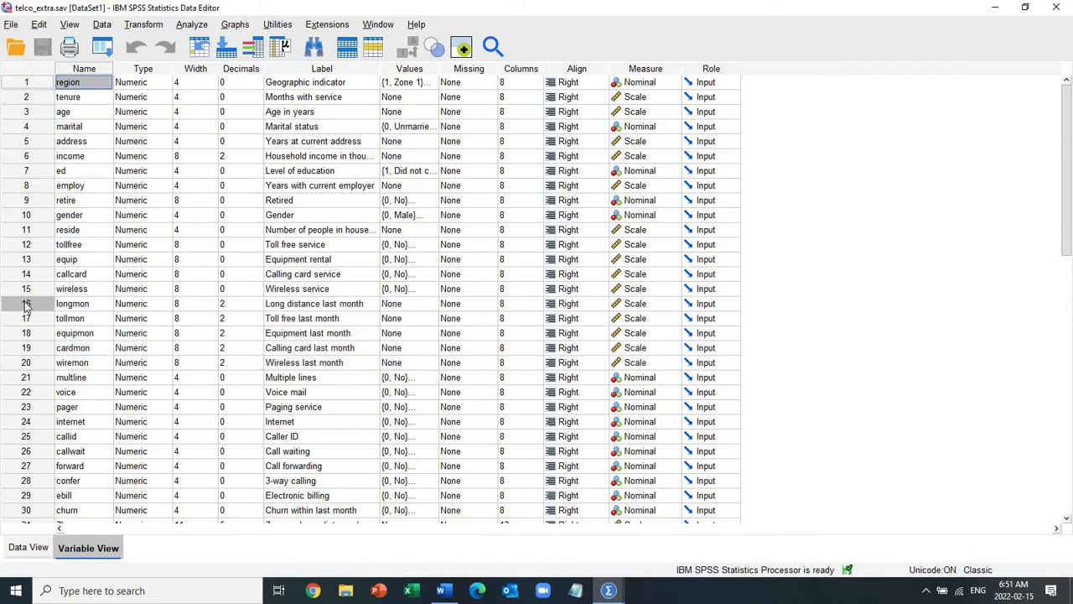
key(Down)
key(Down)
key(Down)
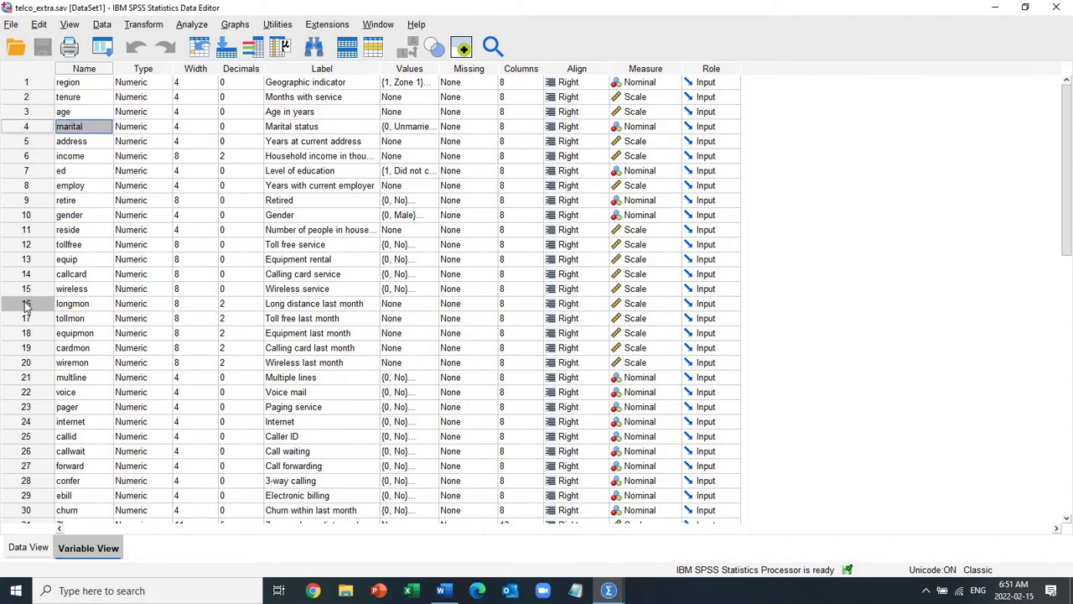
key(Right)
key(Right)
key(Right)
key(Right)
key(Left)
key(Left)
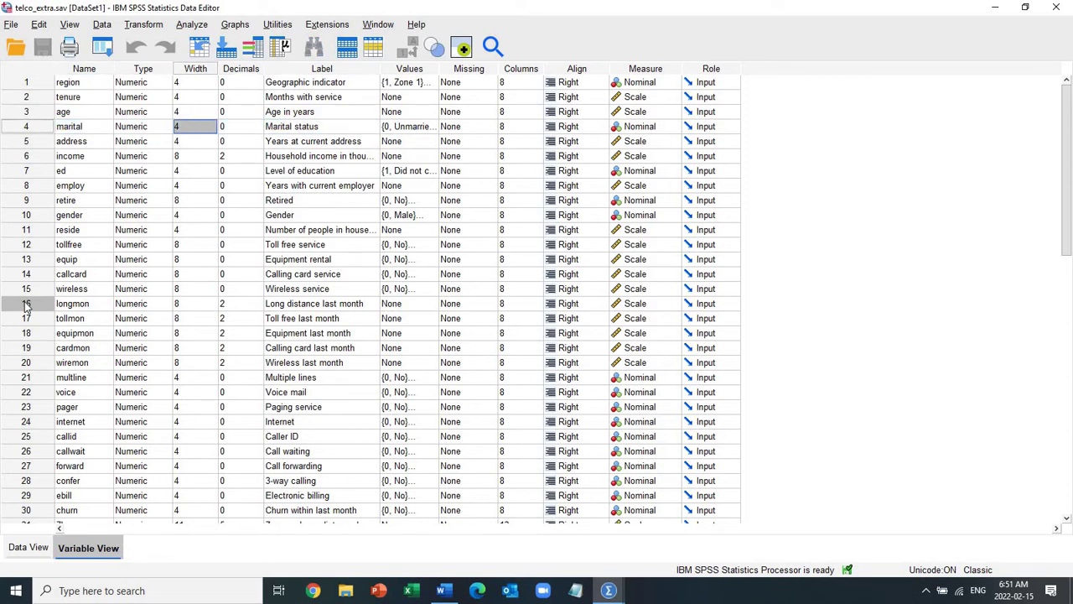
key(Left)
key(Up)
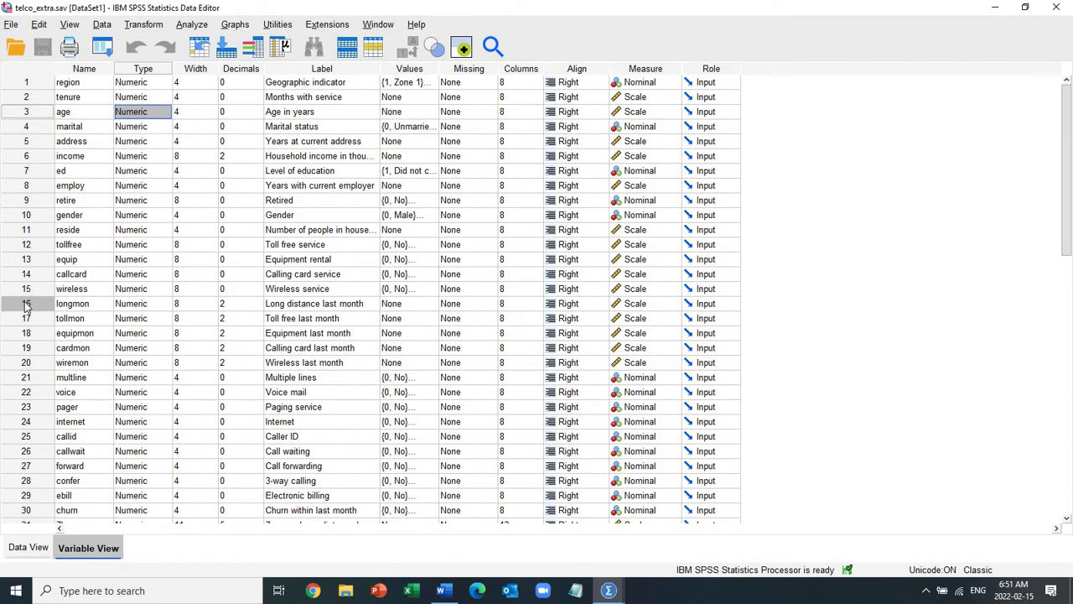
- Examine the attributes of the age variable, from its name through its label and values
key(Right)
key(Right)
key(Right)
key(Right)
key(Left)
key(Left)
key(Left)
key(Left)
key(Left)
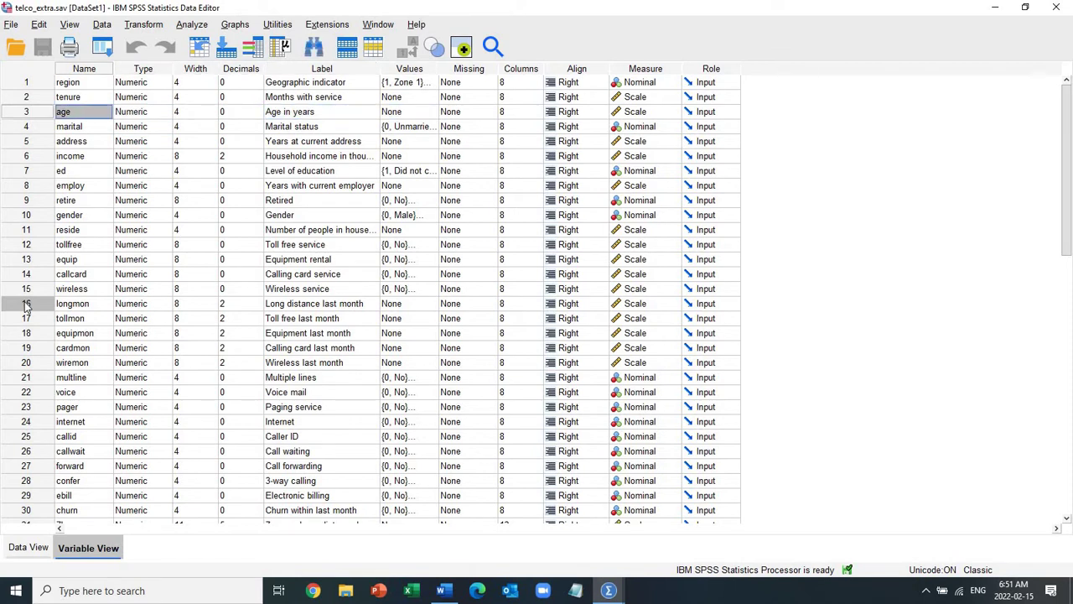
key(Right)
key(Right)
key(Right)
key(Right)
key(Right)
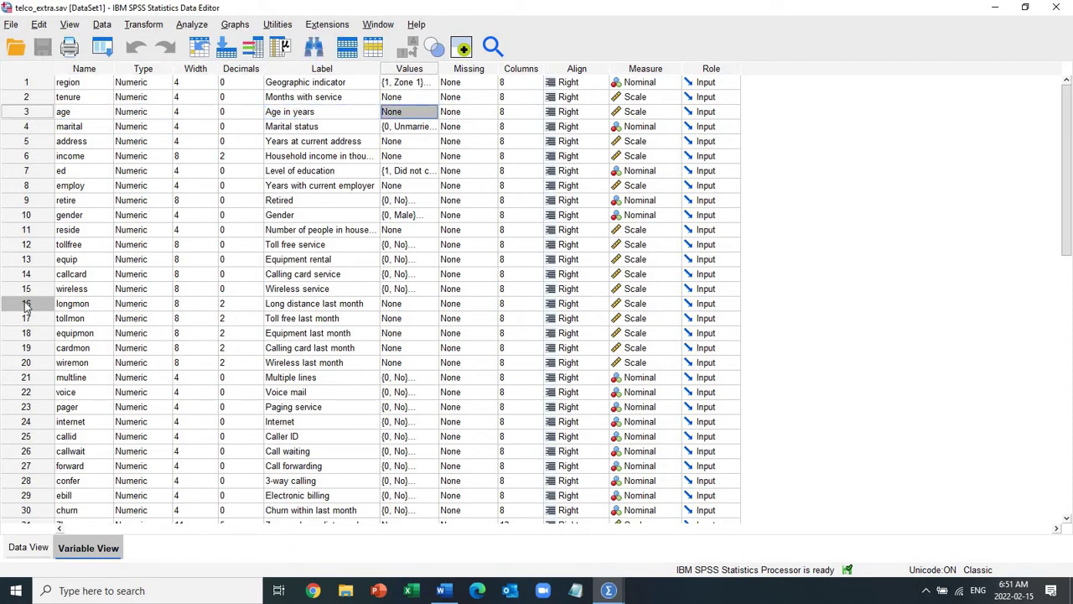
- Examine the household income variable's name, decimals, label and values
key(Down)
key(Down)
key(Down)
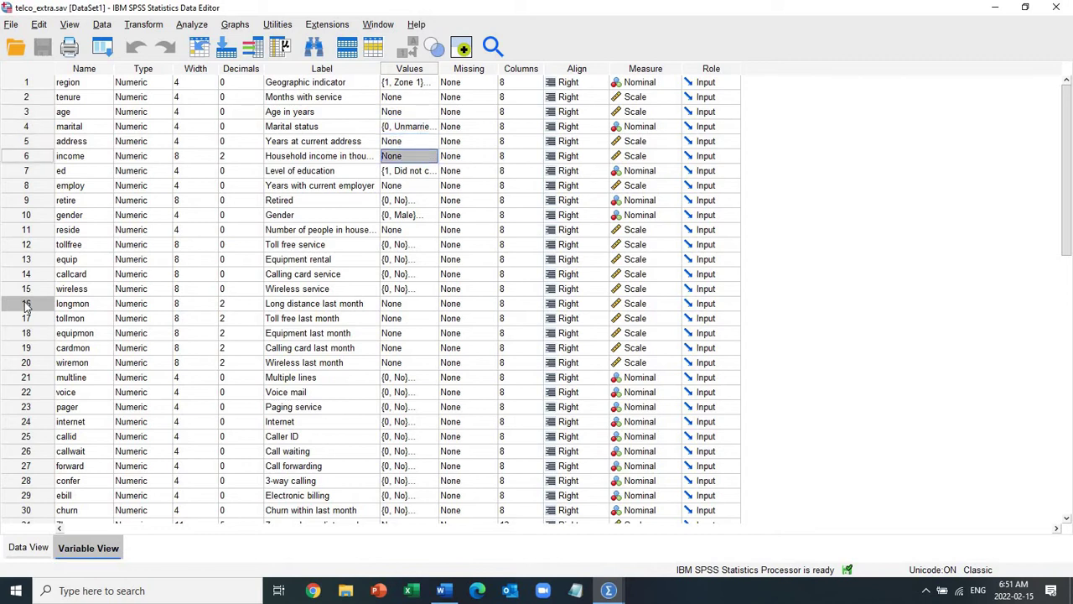
key(Left)
key(Left)
key(Left)
key(Left)
key(Left)
key(Right)
key(Right)
key(Right)
key(Right)
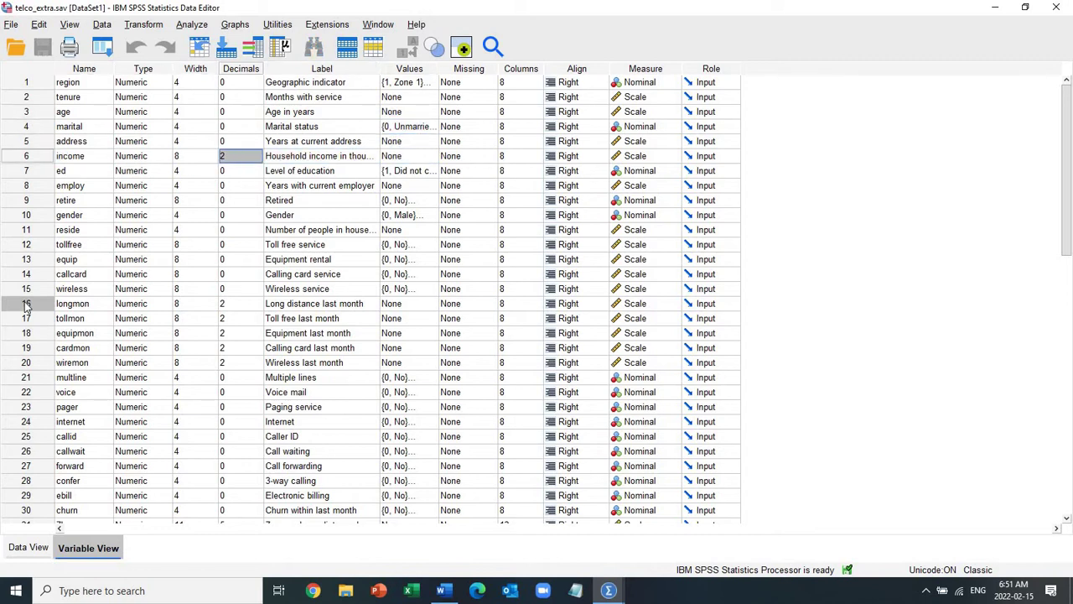
key(Left)
key(Left)
key(Left)
key(Left)
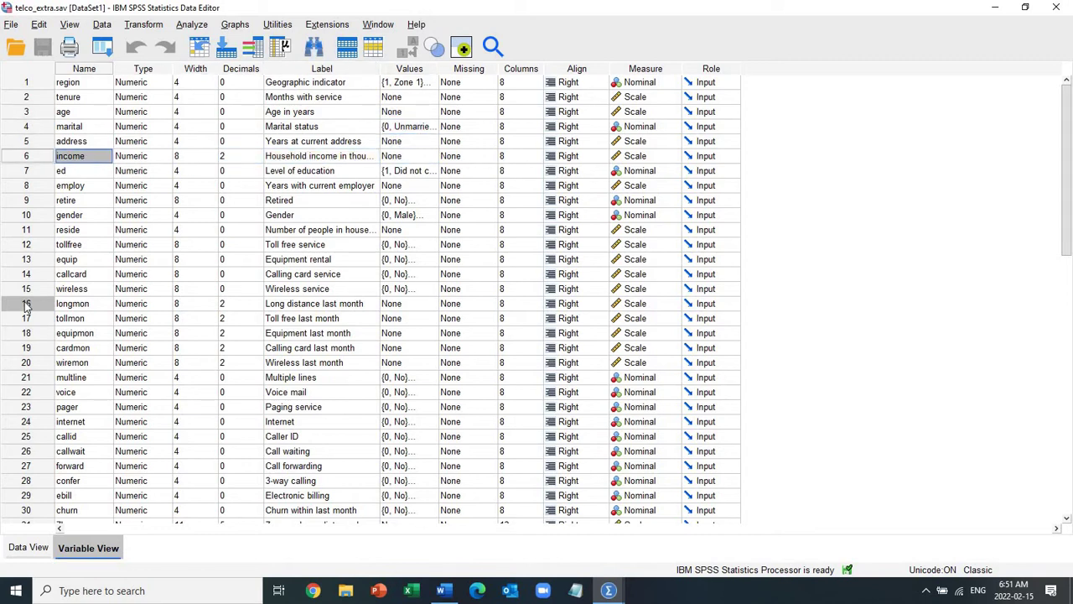
key(Right)
key(Right)
key(Right)
key(Right)
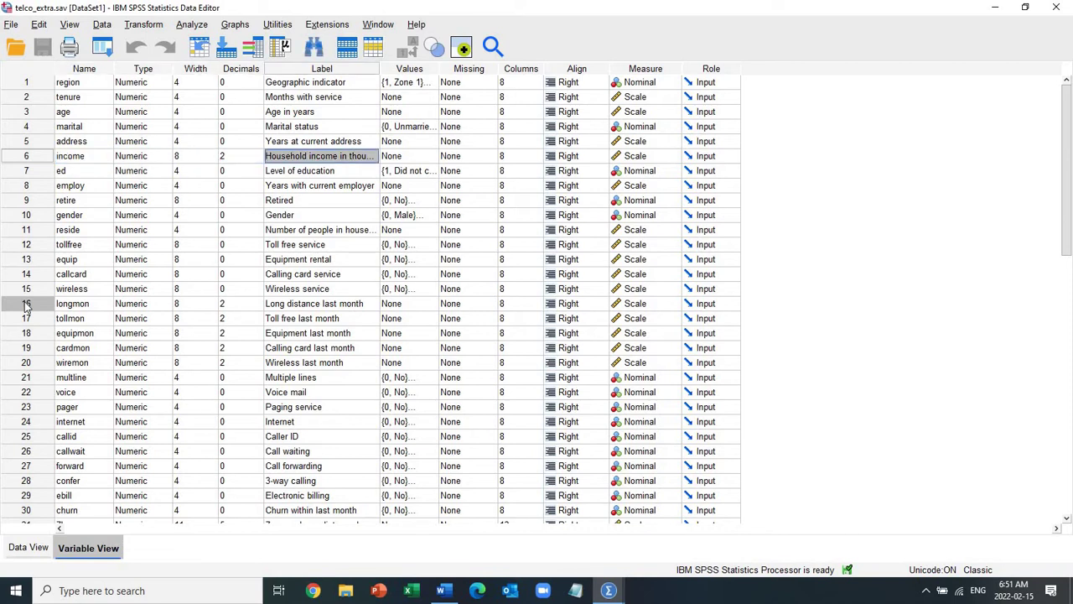
- Examine the label and value coding of the retired variable and the value coding of level of education
key(Down)
key(Down)
key(Down)
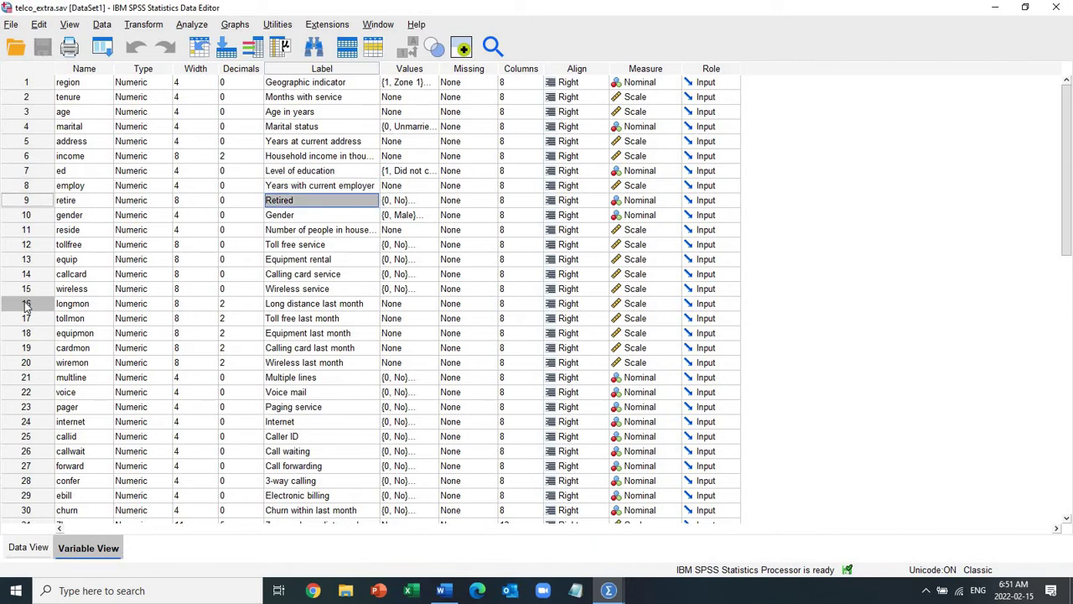
key(Right)
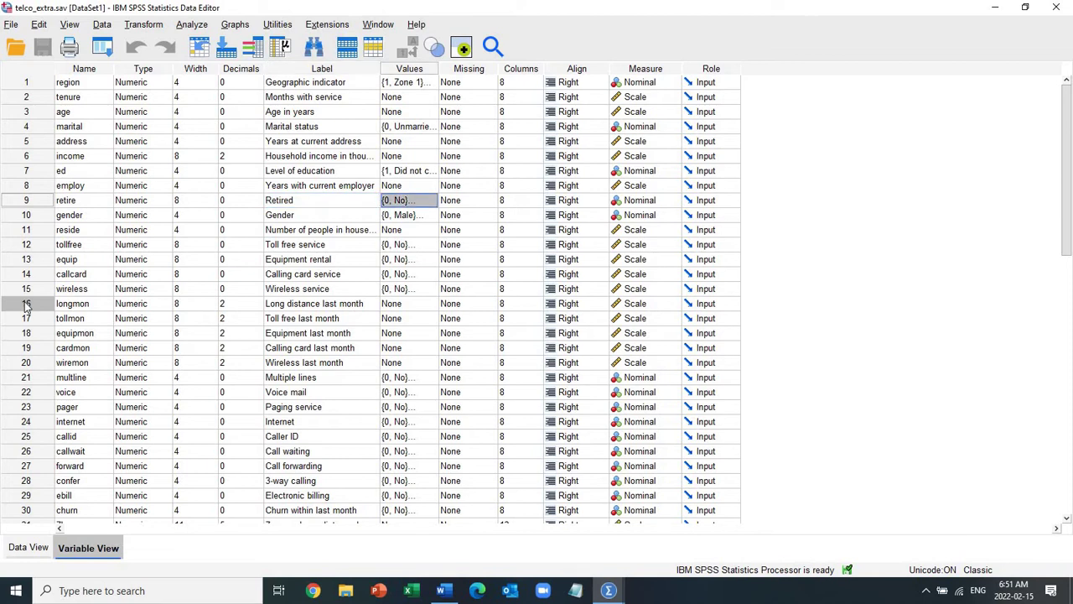
key(Left)
key(Left)
key(Left)
key(Left)
key(Left)
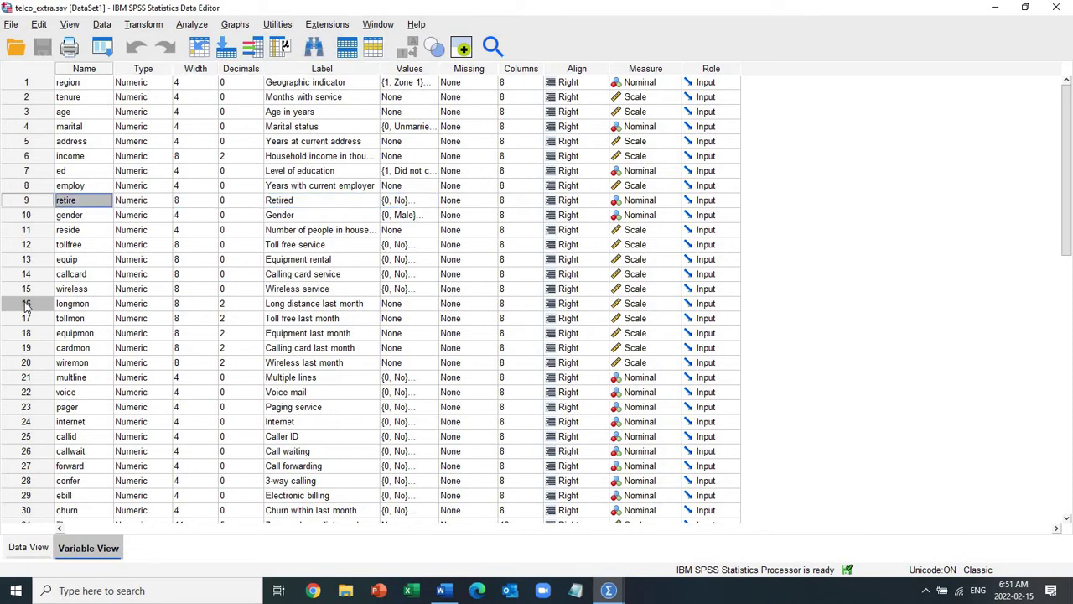
key(Right)
key(Right)
key(Right)
key(Right)
key(Right)
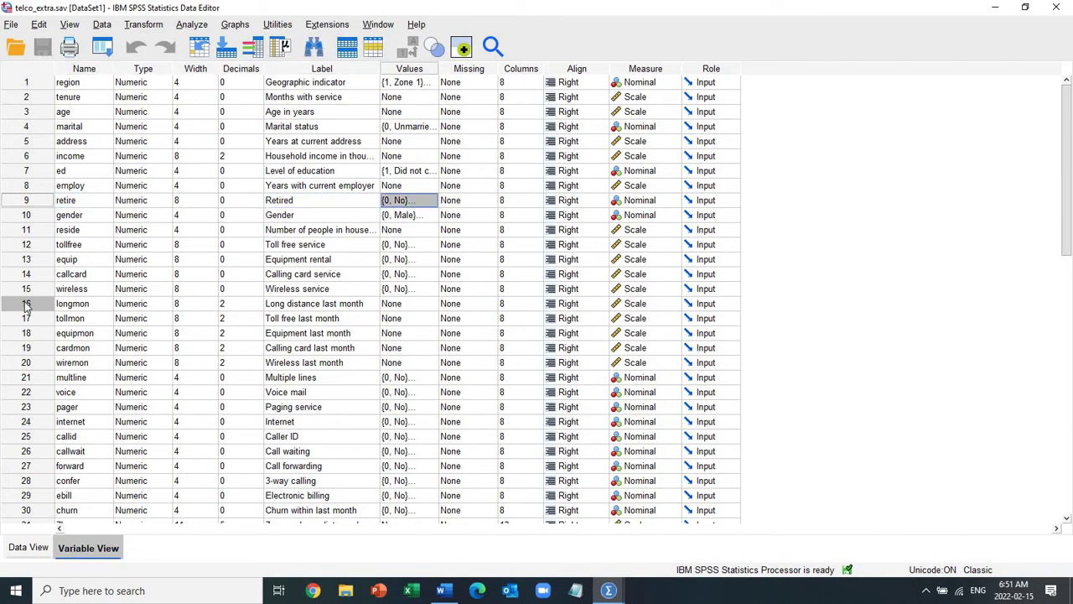
key(Up)
key(Up)
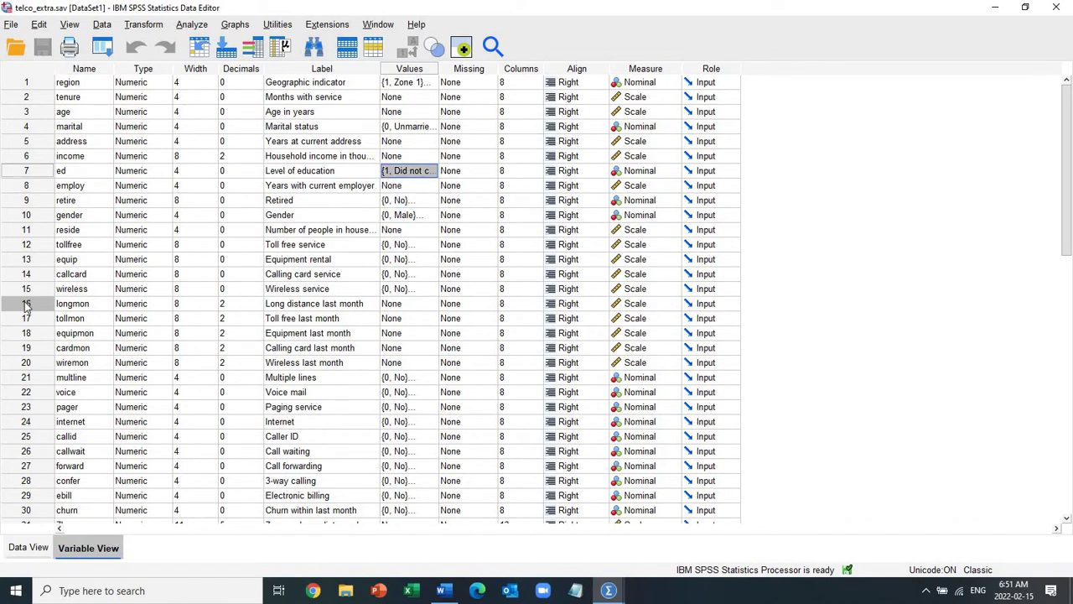
- Examine the attributes of the level of education variable, from its name across to its value coding and back
key(Left)
key(Left)
key(Left)
key(Left)
key(Left)
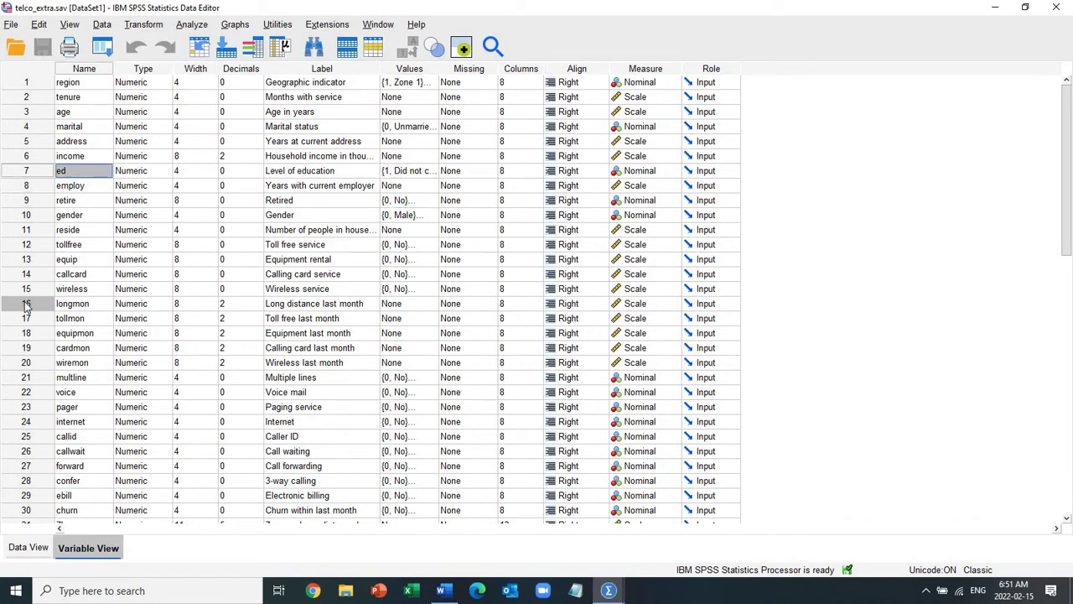
key(Right)
key(Right)
key(Right)
key(Right)
key(Right)
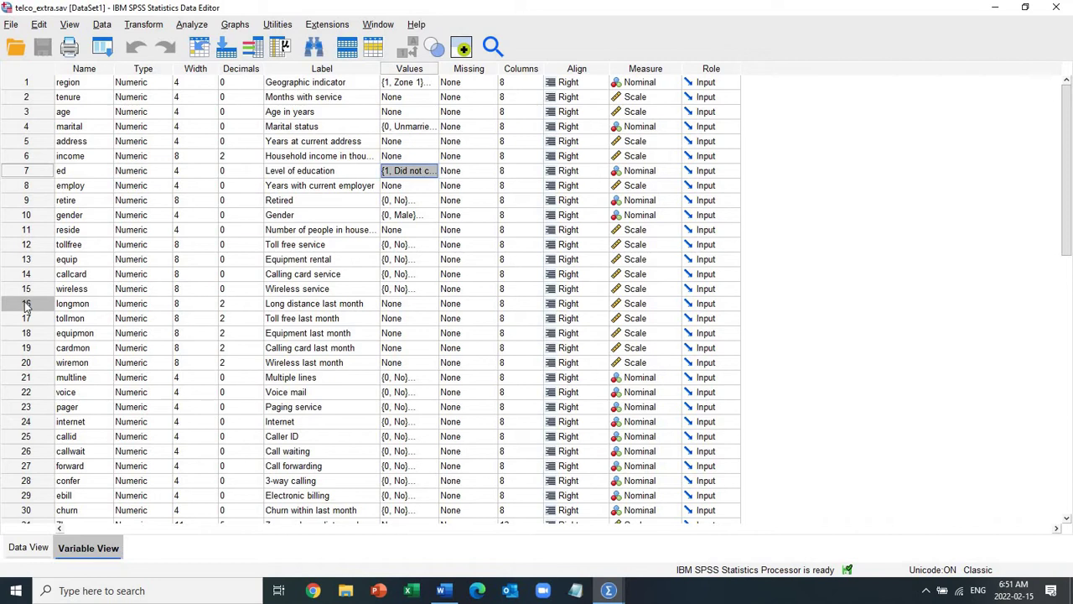
key(Left)
key(Left)
key(Left)
key(Left)
key(Left)
- Review the marital status variable's name, label and value coding as a possible descriptor of the clusters
key(Up)
key(Up)
key(Up)
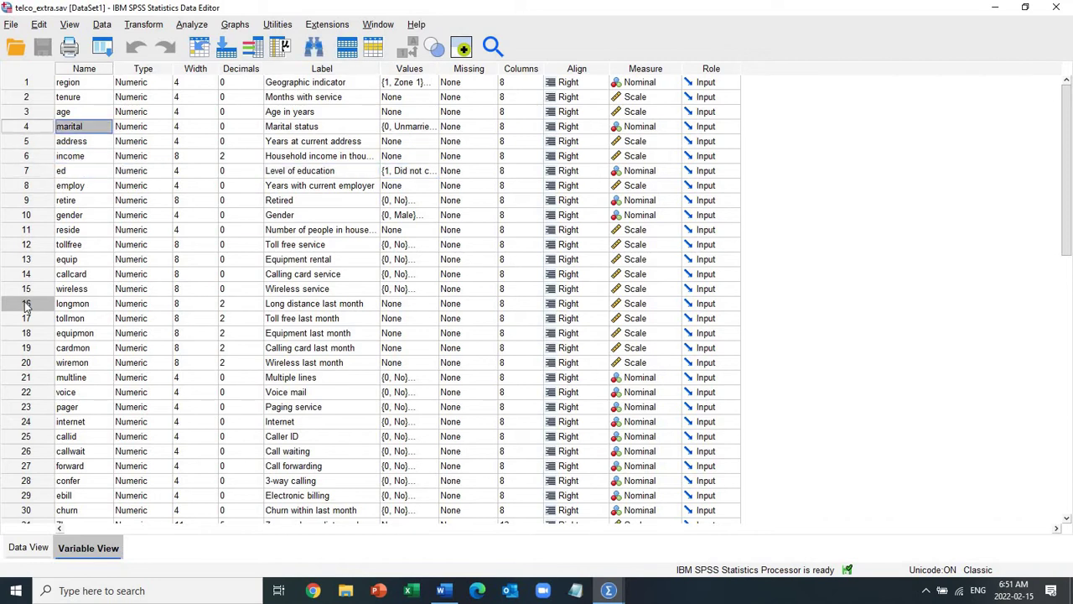
key(Right)
key(Right)
key(Right)
key(Right)
key(Right)
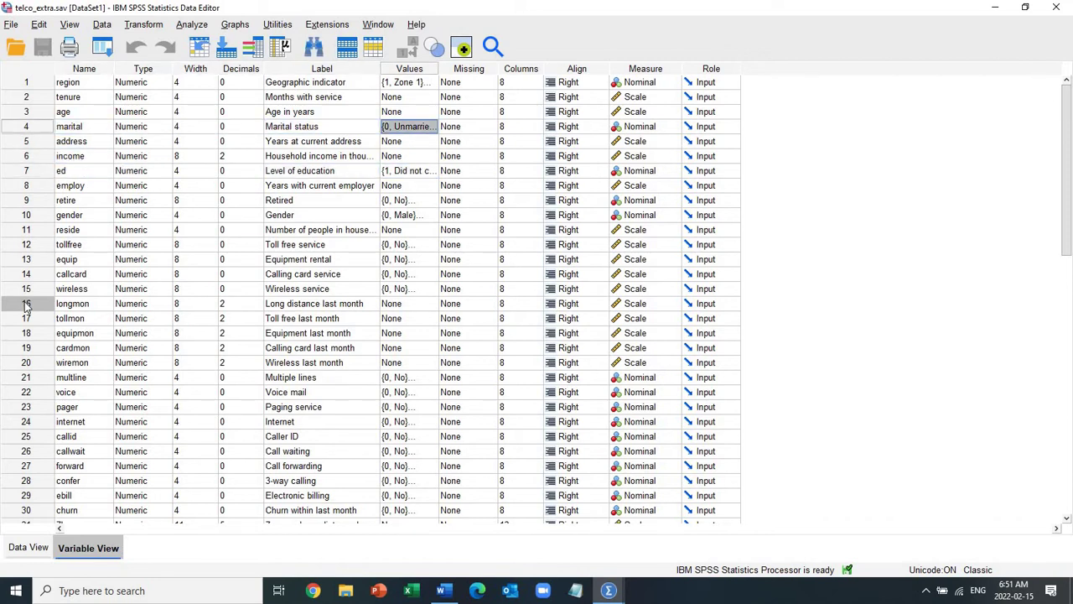
key(Left)
key(Left)
key(Left)
key(Left)
key(Left)
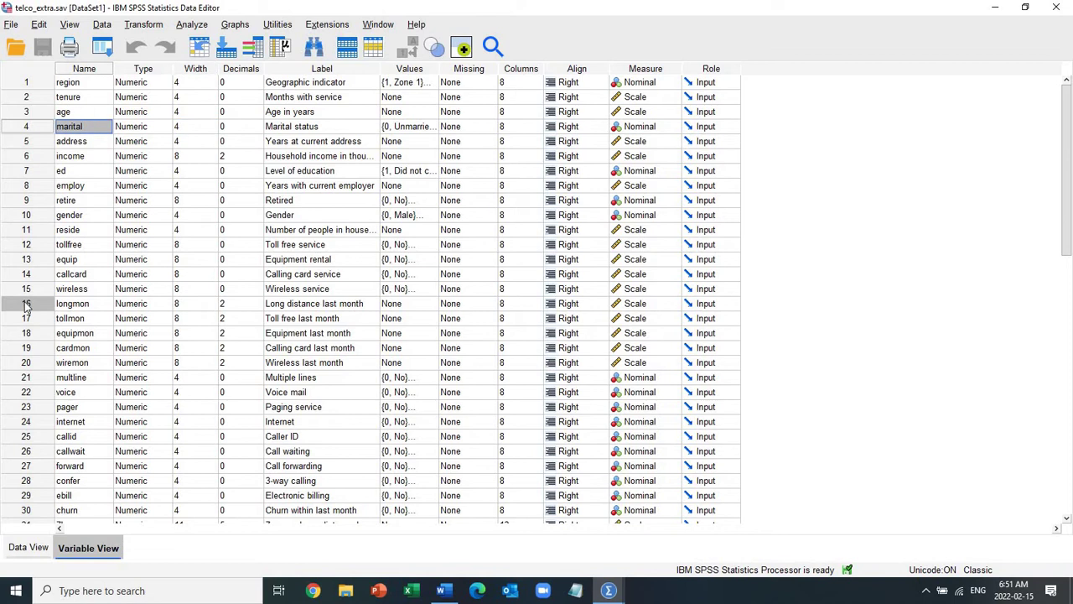
- Look through the variable names from marital status down past the cluster number variable at the end of the list
key(Down)
key(Down)
key(Down)
key(Down)
key(Down)
key(Down)
key(Down)
key(Down)
key(Down)
key(Down)
key(Down)
key(Down)
key(Down)
key(Down)
key(Down)
key(Down)
key(Down)
key(Down)
key(Down)
key(Down)
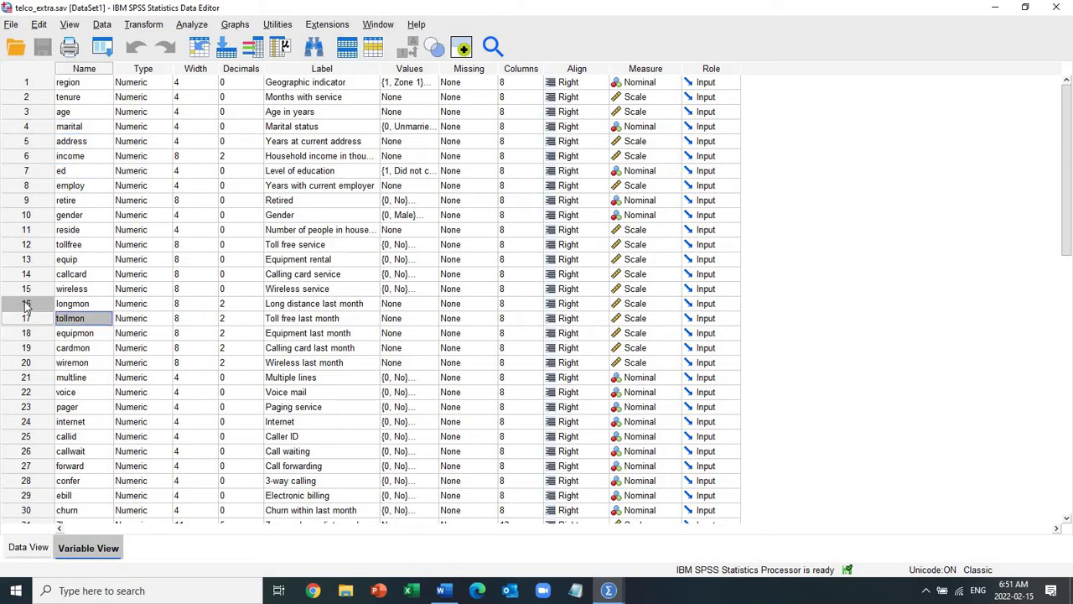
key(Down)
key(Down)
key(Down)
key(Down)
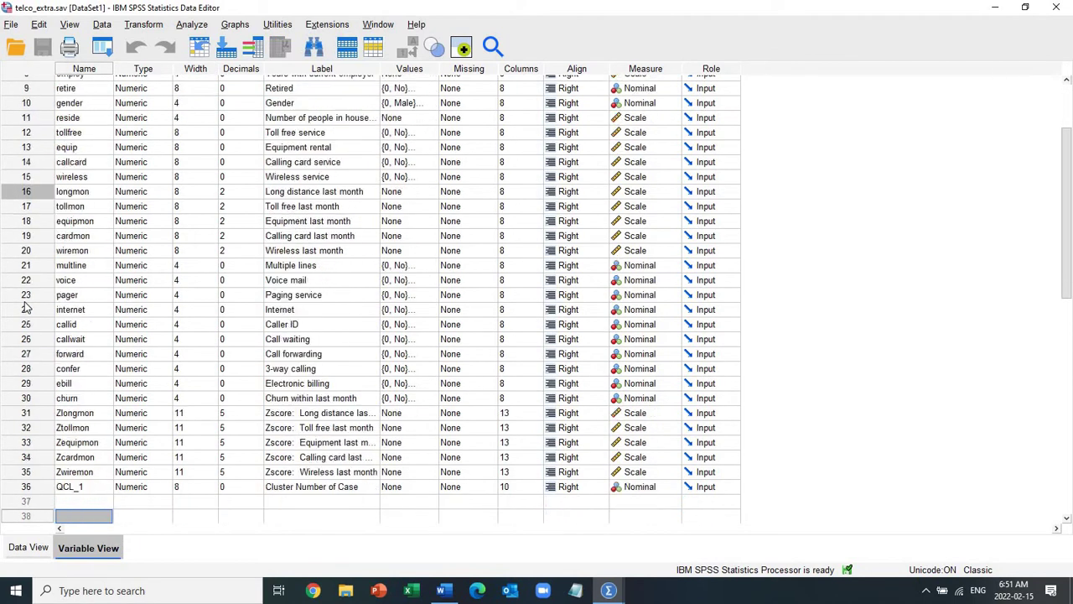
- Look back through the variable list to the first variable, region, and check its label
key(Up)
key(Up)
key(Up)
key(Up)
key(Up)
key(Up)
key(Up)
key(Up)
key(Up)
key(Up)
key(Up)
key(Up)
key(Up)
key(Up)
key(Up)
key(Up)
key(Up)
key(Up)
key(Up)
key(Up)
key(Up)
key(Up)
key(Up)
key(Up)
key(Up)
key(Up)
key(Up)
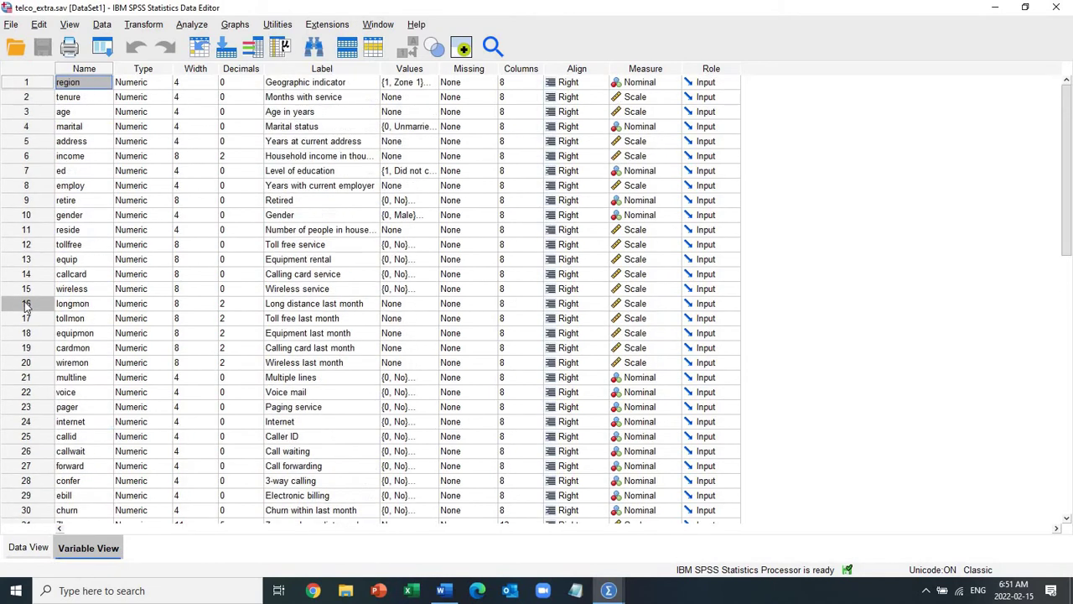
key(Right)
key(Right)
key(Right)
key(Right)
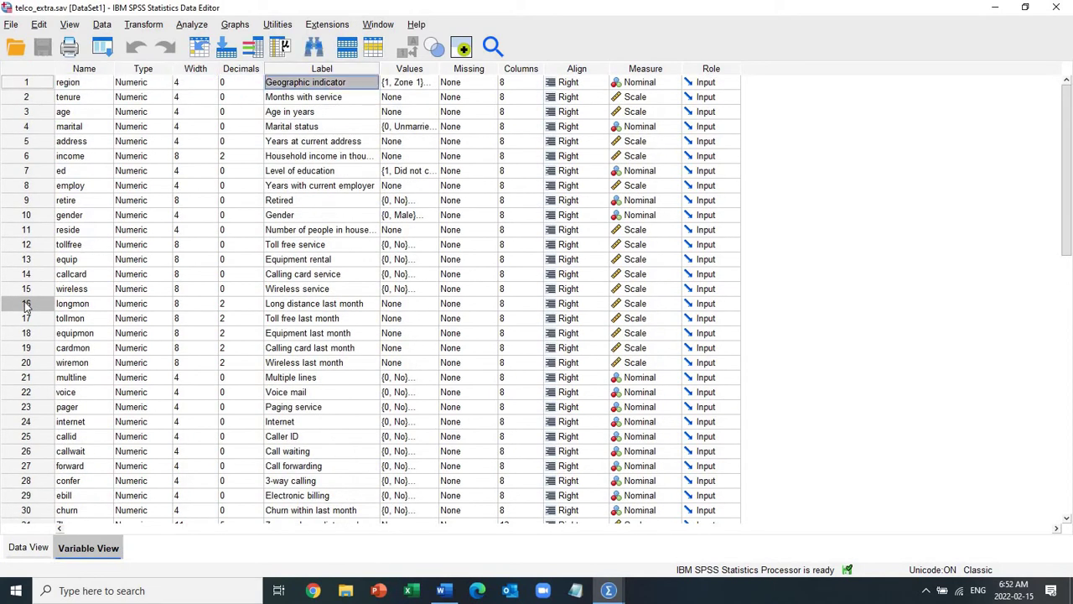
- Read the variable labels from the geographic indicator down to the Z-score of wireless last month
key(Down)
key(Down)
key(Down)
key(Down)
key(Down)
key(Down)
key(Down)
key(Down)
key(Down)
key(Down)
key(Down)
key(Down)
key(Down)
key(Down)
key(Down)
key(Down)
key(Down)
key(Down)
key(Down)
key(Down)
key(Down)
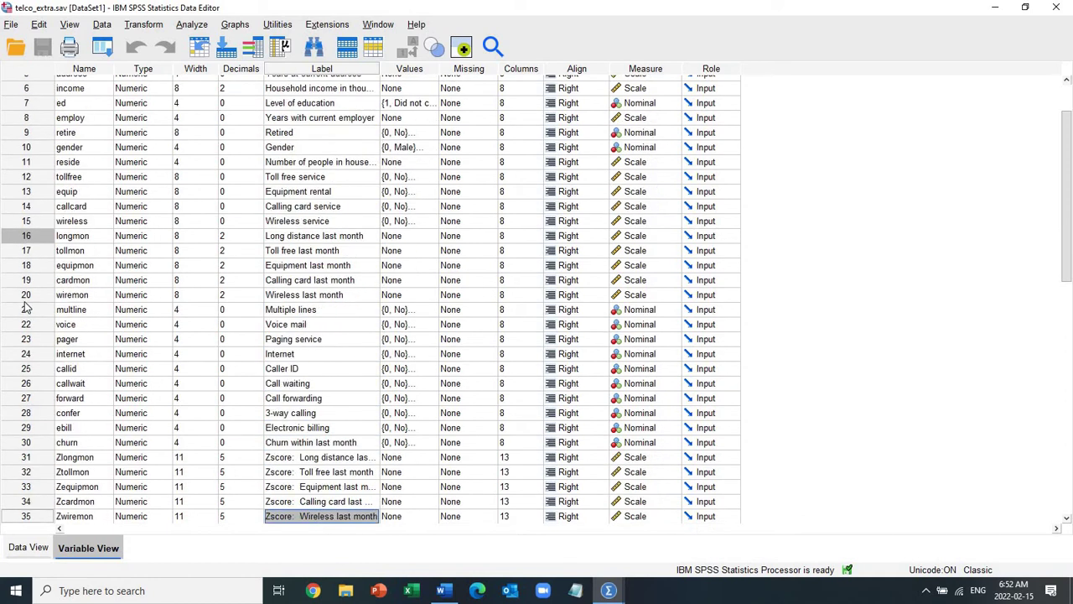
- Review the variable labels from the Z-score variables back up to the region variable and its name
key(Up)
key(Up)
key(Up)
key(Up)
key(Up)
key(Up)
key(Up)
key(Up)
key(Up)
key(Up)
key(Up)
key(Up)
key(Up)
key(Up)
key(Up)
key(Up)
key(Up)
key(Up)
key(Up)
key(Up)
key(Up)
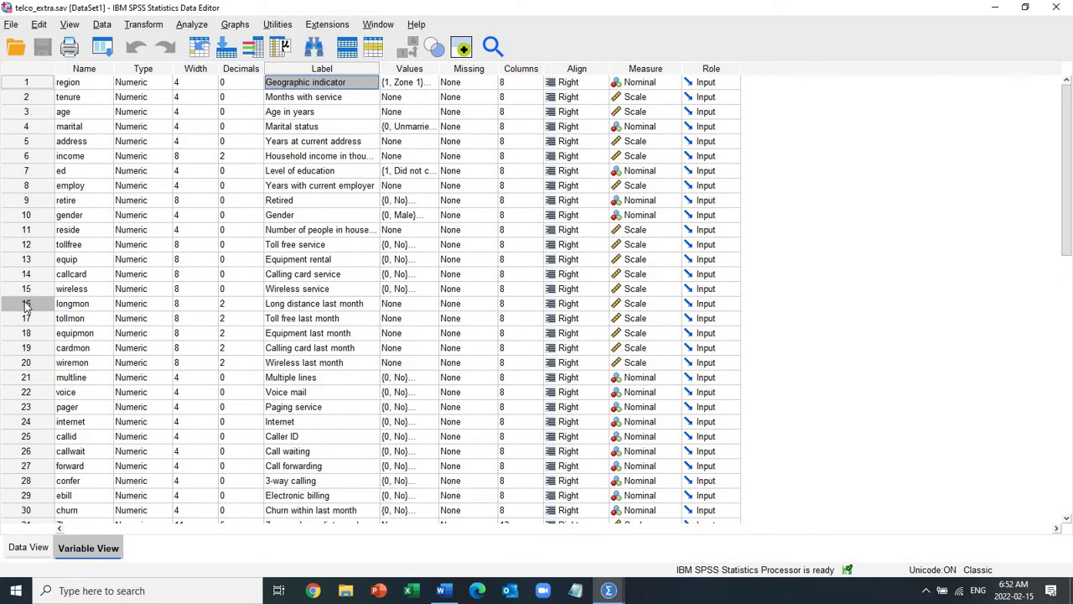
key(Left)
key(Left)
key(Left)
key(Left)
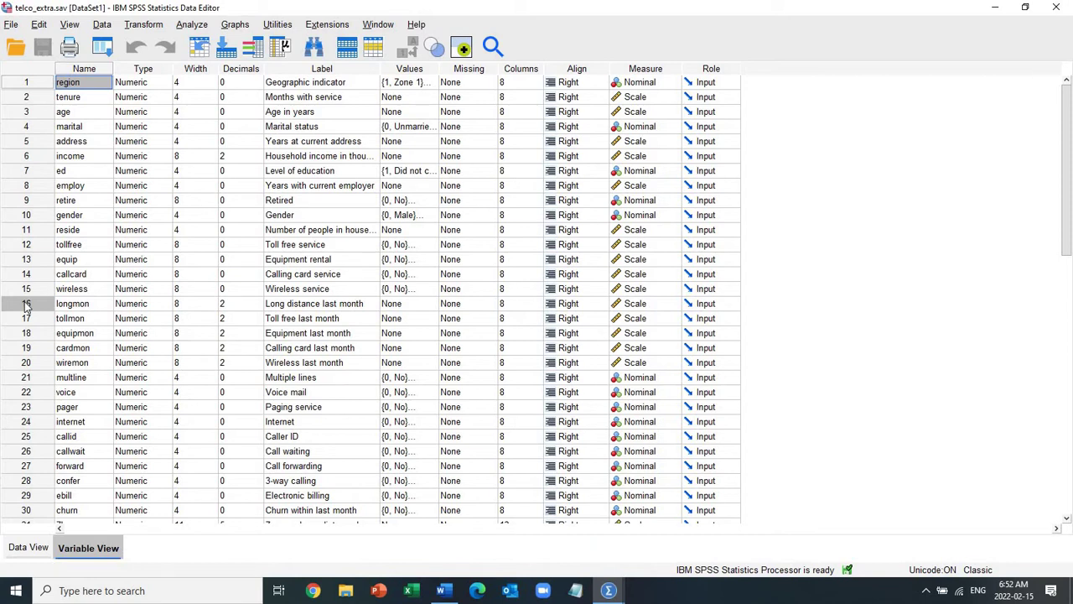
- Look through the variable names from region down to Zcardmon, the Z-score of calling card last month
key(Down)
key(Down)
key(Down)
key(Down)
key(Down)
key(Down)
key(Down)
key(Down)
key(Down)
key(Down)
key(Down)
key(Down)
key(Down)
key(Down)
key(Down)
key(Down)
key(Down)
key(Down)
key(Down)
key(Down)
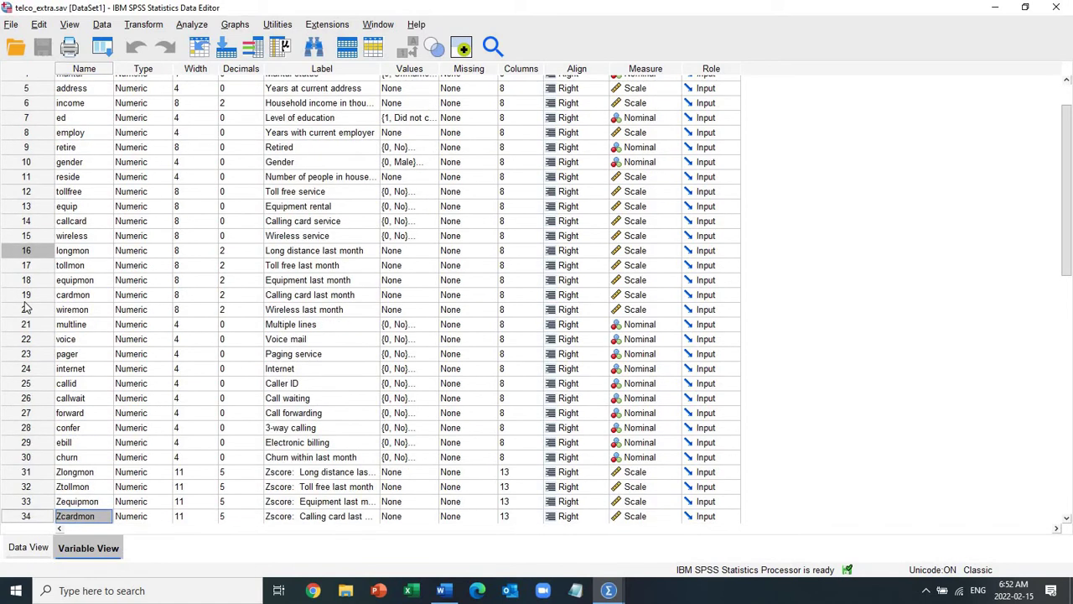
- Go back up the variable names from Zcardmon to region, reviewing the usage, service and demographic variables
key(Up)
key(Up)
key(Up)
key(Up)
key(Up)
key(Up)
key(Up)
key(Up)
key(Up)
key(Up)
key(Up)
key(Up)
key(Up)
key(Up)
key(Up)
key(Up)
key(Up)
key(Up)
key(Up)
key(Up)
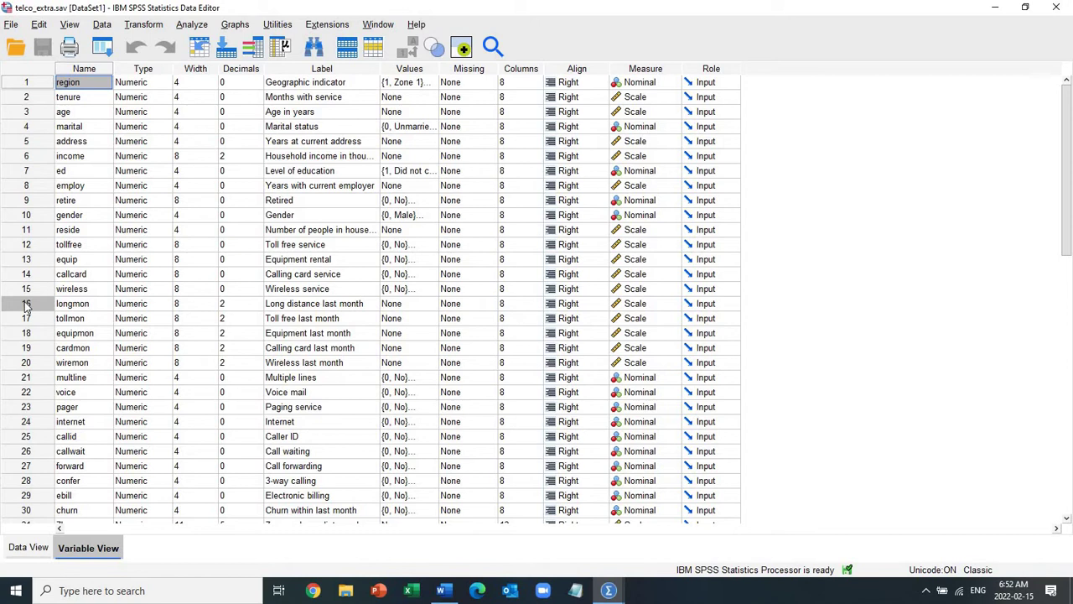
- Review the demographic and service variables from region down to long distance last month, longmon
key(Down)
key(Down)
key(Down)
key(Down)
key(Down)
key(Down)
key(Down)
key(Down)
key(Down)
key(Down)
key(Down)
key(Down)
key(Down)
key(Down)
key(Down)
key(Down)
key(Down)
key(Down)
key(Down)
key(Down)
key(Down)
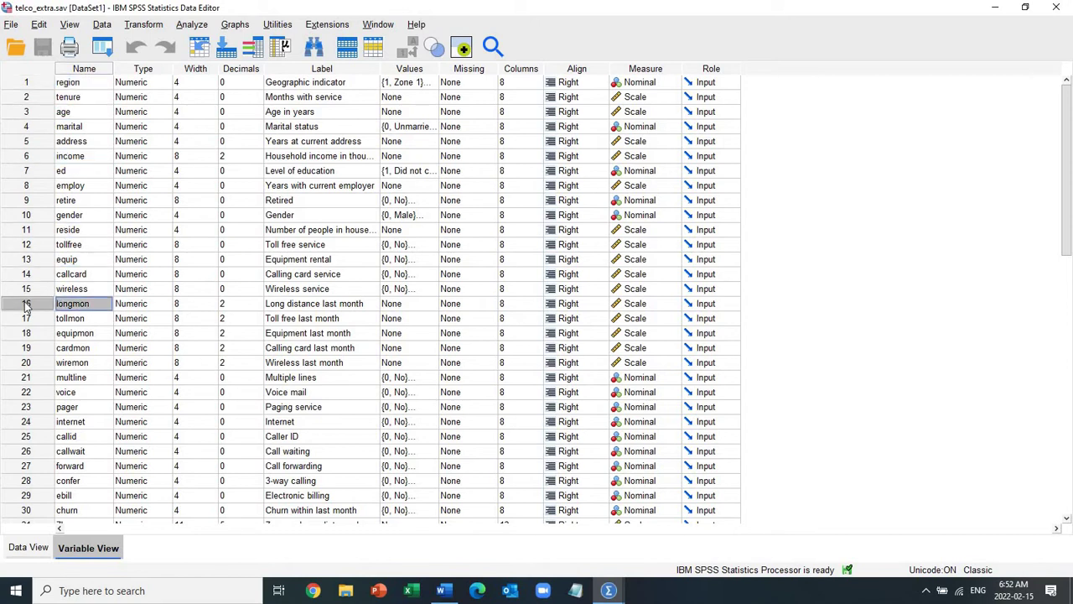
- Return from longmon to the region variable, checking the demographic variables on the way
key(Up)
key(Up)
key(Up)
key(Up)
key(Up)
key(Up)
key(Up)
key(Up)
key(Up)
key(Up)
key(Up)
key(Up)
key(Up)
key(Up)
key(Up)
key(Up)
key(Up)
key(Up)
key(Up)
key(Up)
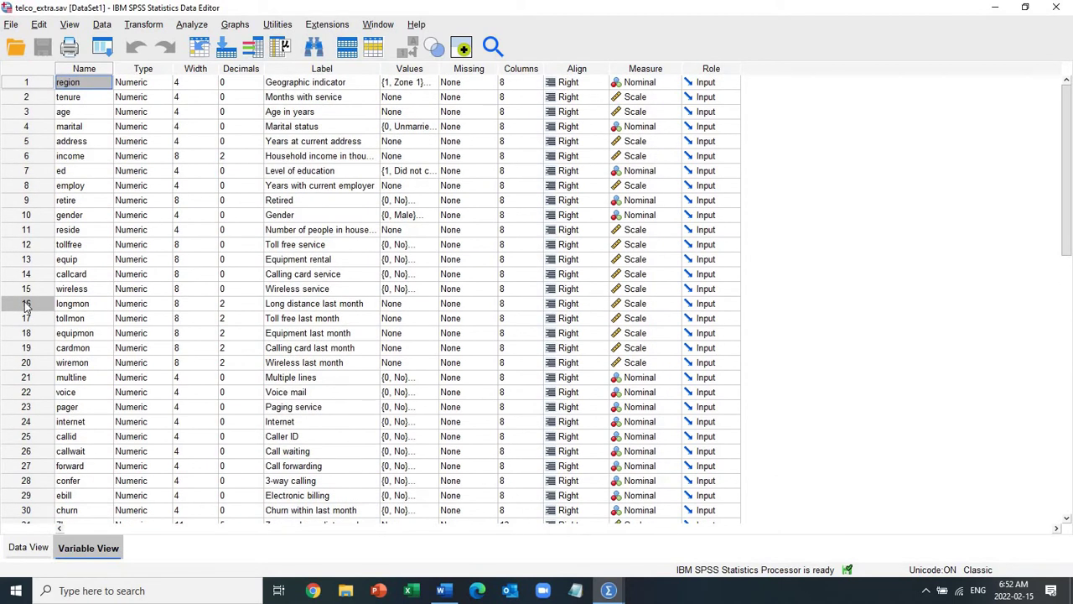
- Go down the variable names starting at region and tenure, and return to region to consider variables for describing the clusters
key(Down)
key(Down)
key(Down)
key(Down)
key(Down)
key(Down)
key(Down)
key(Down)
key(Down)
key(Down)
key(Down)
key(Down)
key(Down)
key(Down)
key(Down)
key(Down)
key(Down)
key(Down)
key(Down)
key(Down)
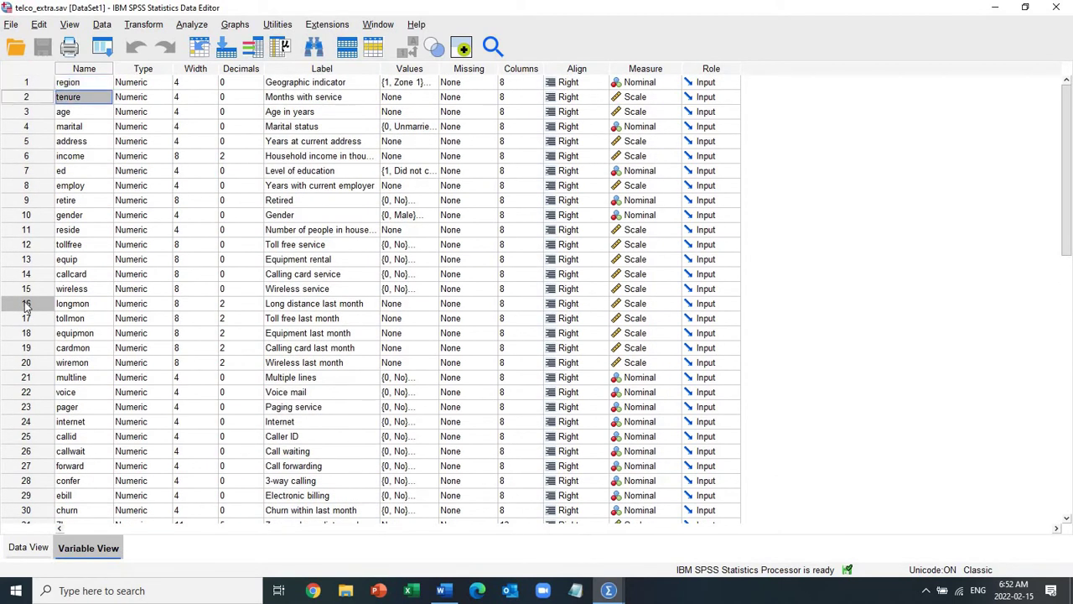
key(Up)
key(Up)
key(Up)
key(Up)
key(Up)
key(Up)
key(Up)
key(Up)
key(Up)
key(Up)
key(Up)
key(Up)
key(Up)
key(Up)
key(Up)
key(Up)
key(Up)
key(Up)
key(Up)
key(Up)
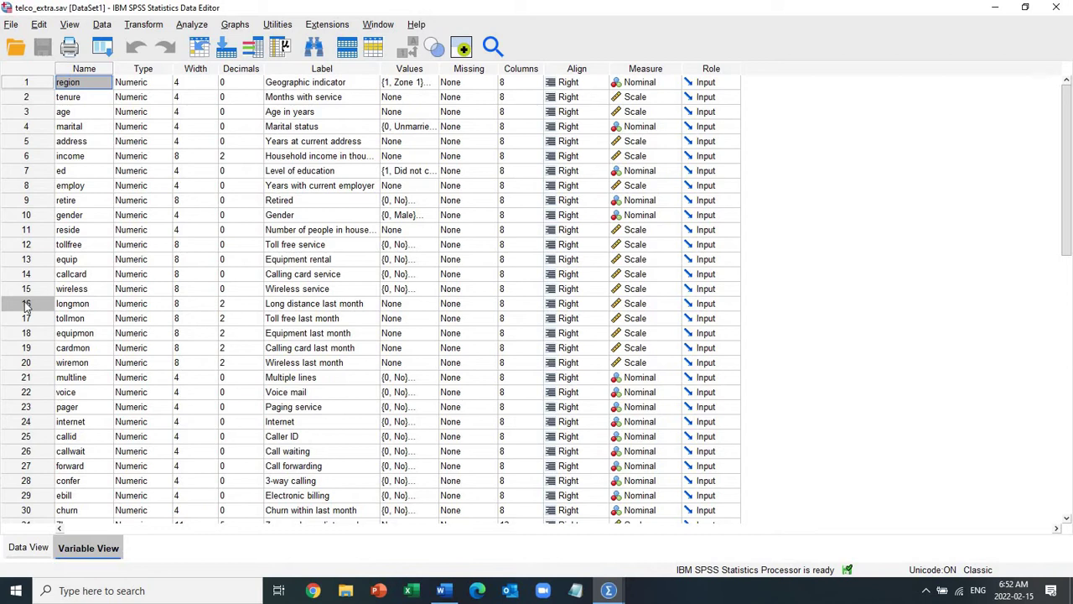
- Look through the entire variable list from region to the first empty row below the cluster number variable
key(Down)
key(Down)
key(Down)
key(Down)
key(Down)
key(Down)
key(Down)
key(Down)
key(Down)
key(Down)
key(Down)
key(Down)
key(Down)
key(Down)
key(Down)
key(Down)
key(Down)
key(Down)
key(Down)
key(Down)
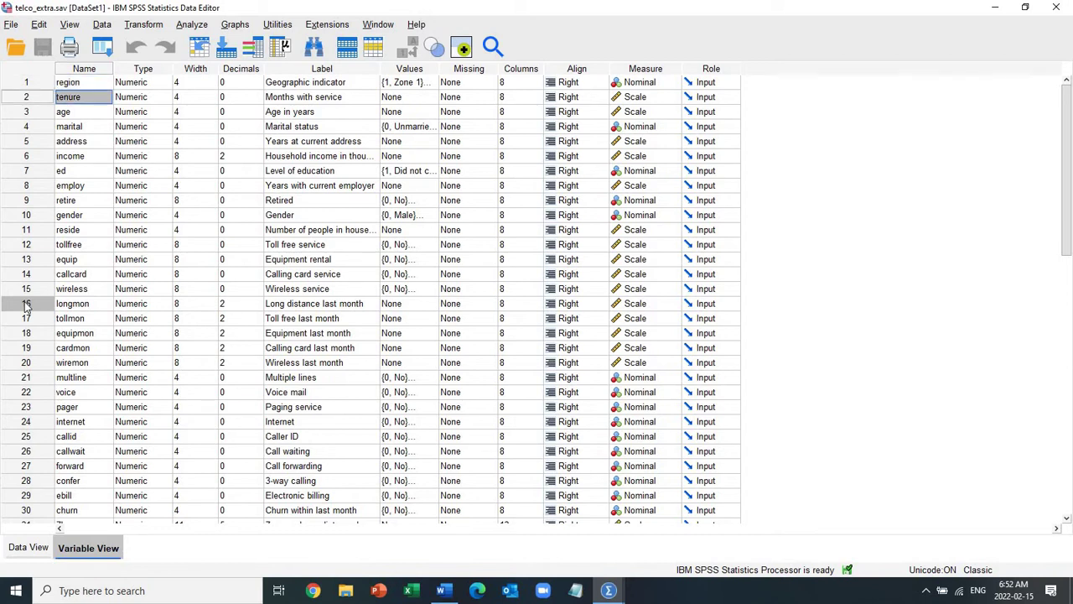
key(Down)
key(Down)
key(Down)
key(Down)
key(Down)
key(Down)
key(Down)
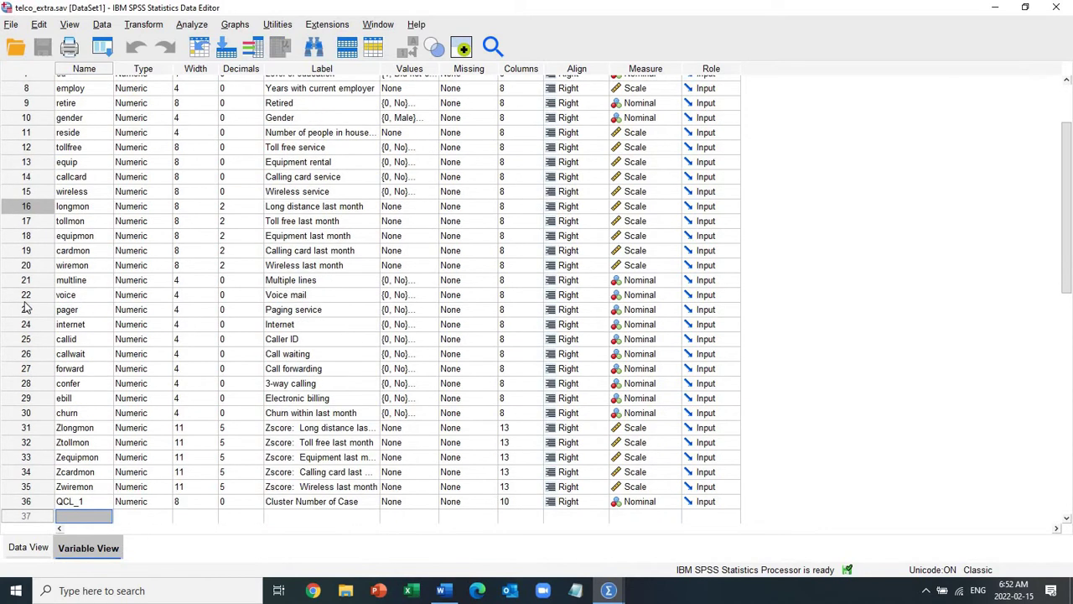
- Examine the cluster number variable QCL_1 and its type, ending on its name
key(Up)
key(Up)
key(Up)
key(Right)
key(Right)
key(Right)
key(Right)
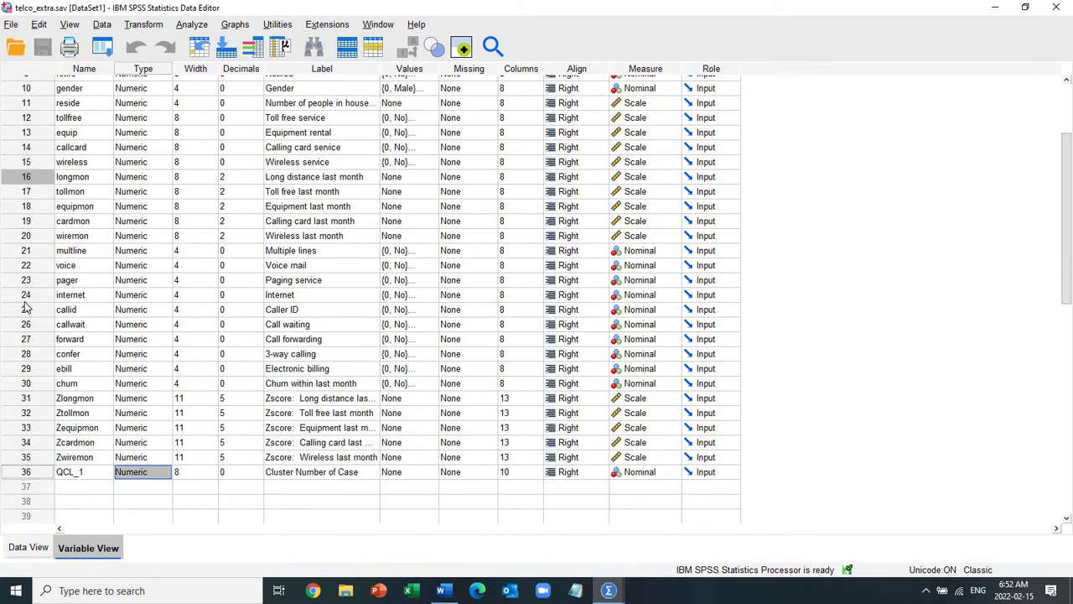
key(Left)
key(Left)
key(Left)
key(Left)
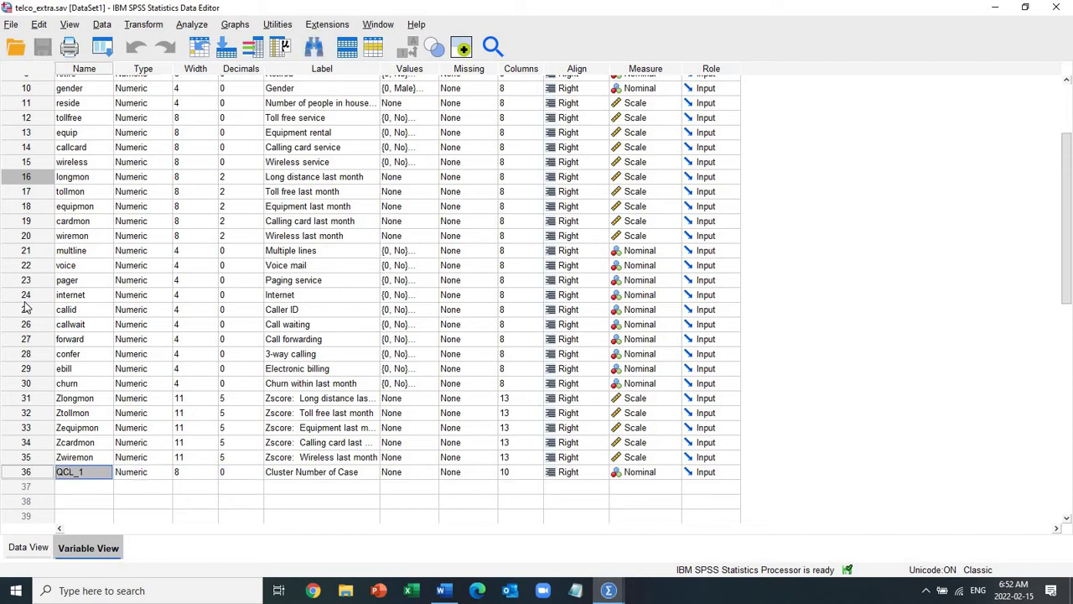
- Check the label of the cluster number variable and go up the variable list to the Long distance last month label
key(Right)
key(Right)
key(Right)
key(Right)
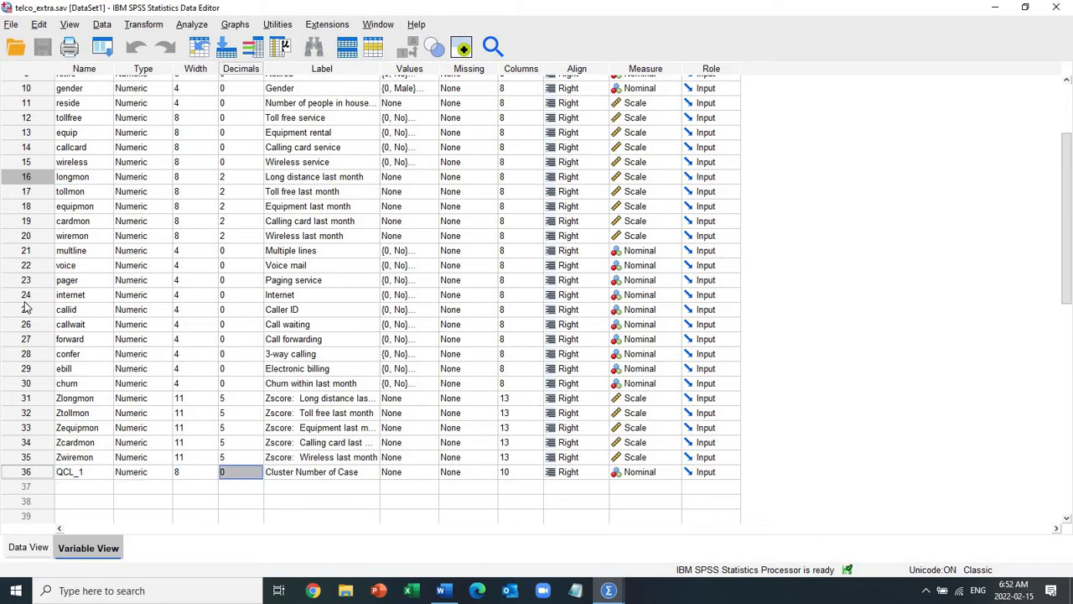
key(Up)
key(Up)
key(Up)
key(Up)
key(Up)
key(Up)
key(Up)
key(Up)
key(Up)
key(Up)
key(Up)
key(Up)
key(Up)
key(Up)
key(Up)
key(Up)
key(Up)
key(Up)
key(Up)
key(Up)
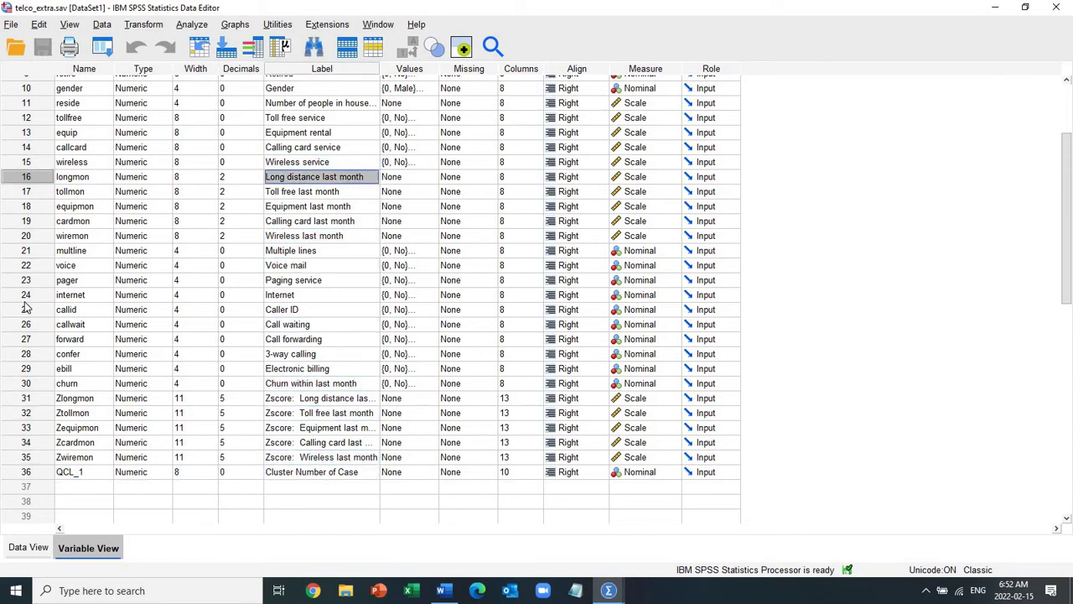
- Look through the labels of the five last-month usage variables, from longmon to wiremon, and return to longmon
key(Down)
key(Left)
key(Left)
key(Left)
key(Right)
key(Right)
key(Right)
key(Right)
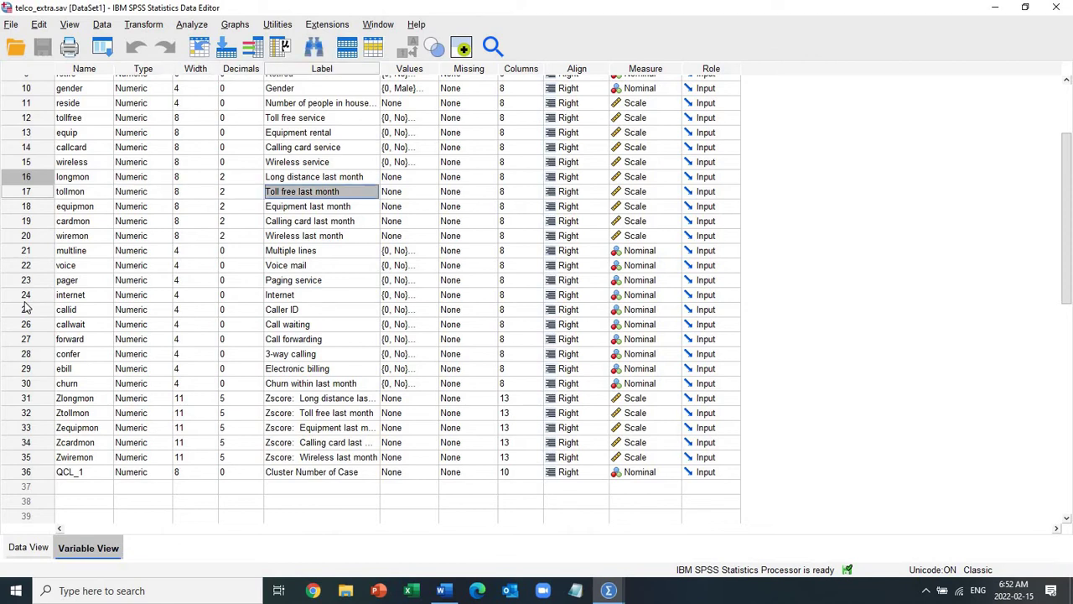
key(Left)
key(Up)
key(Down)
key(Down)
key(Down)
key(Down)
key(Up)
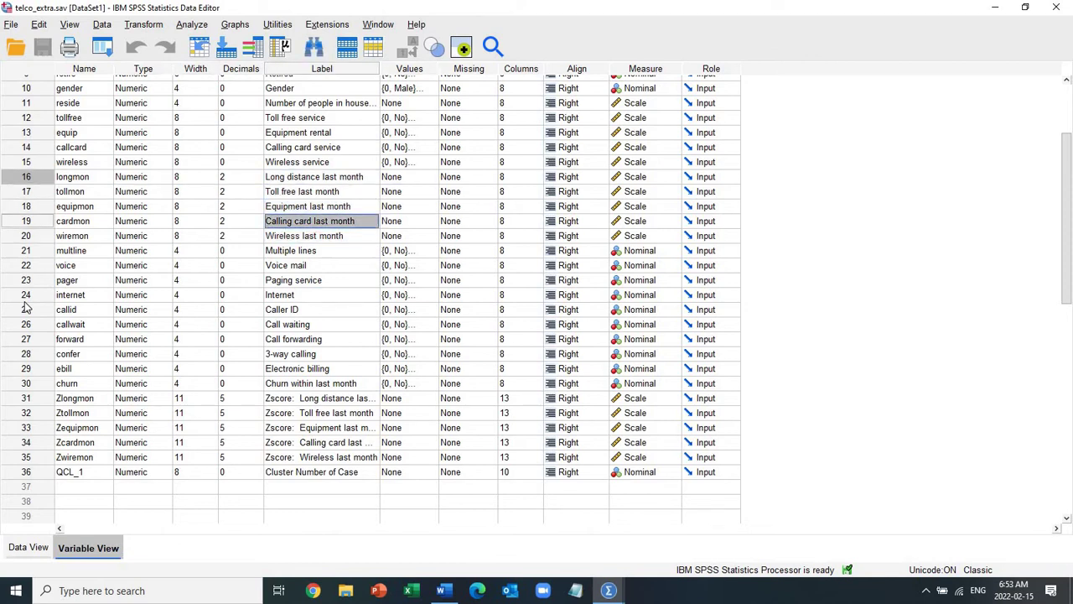
key(Up)
key(Up)
key(Up)
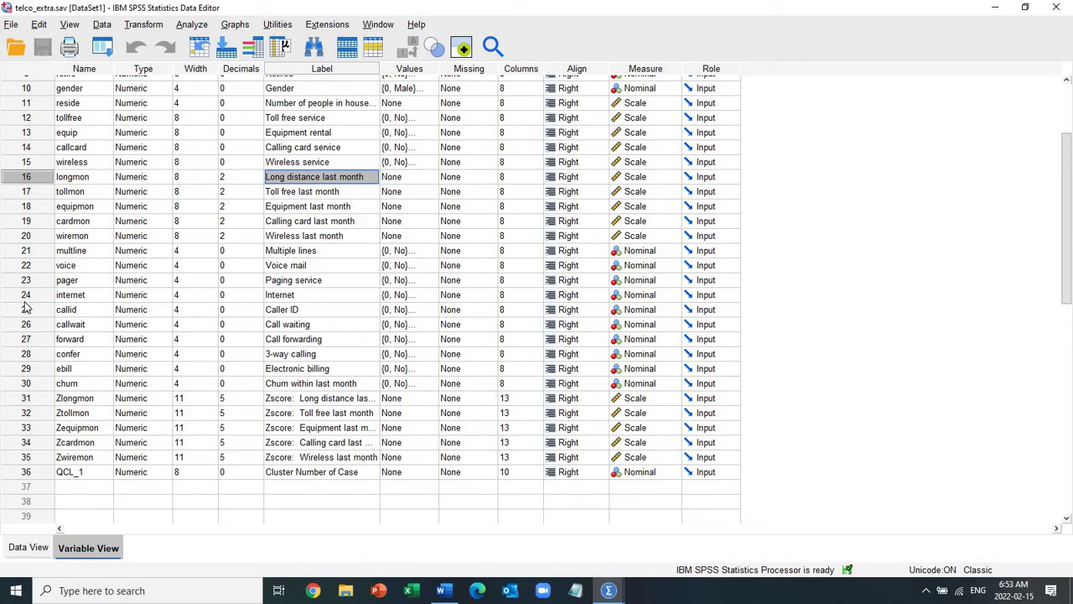
- Start a Means comparison with Cluster Number of Case as the independent variable
click(193, 29)
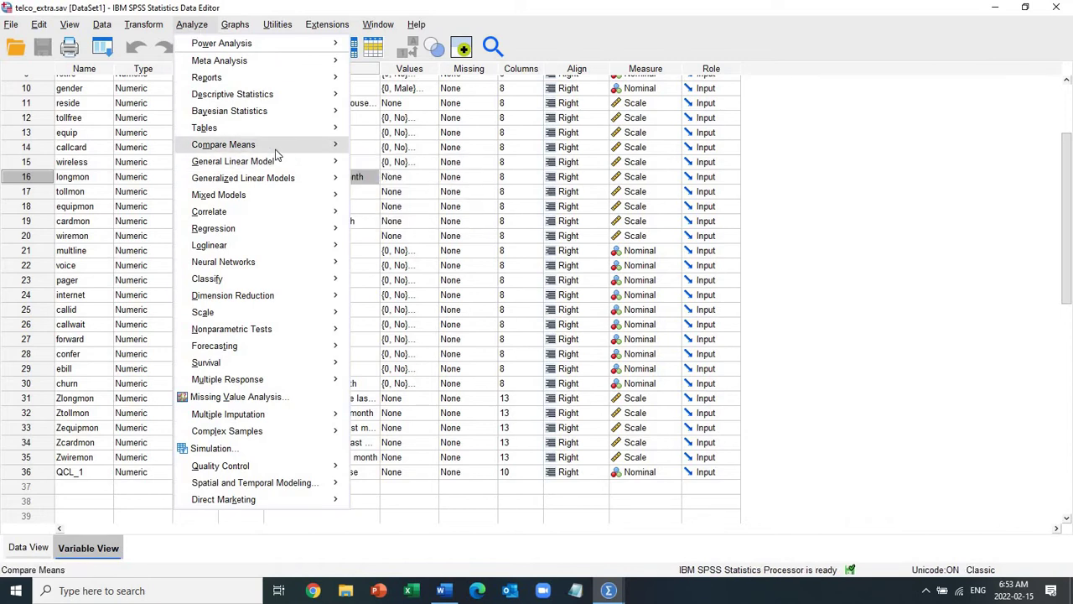
mouse_move(276, 153)
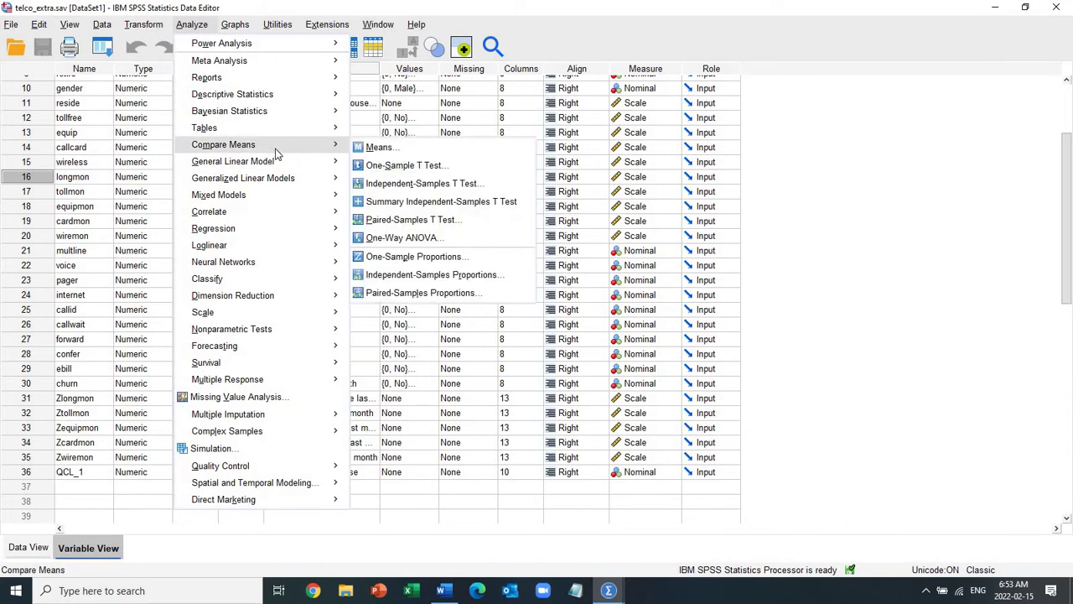
click(388, 149)
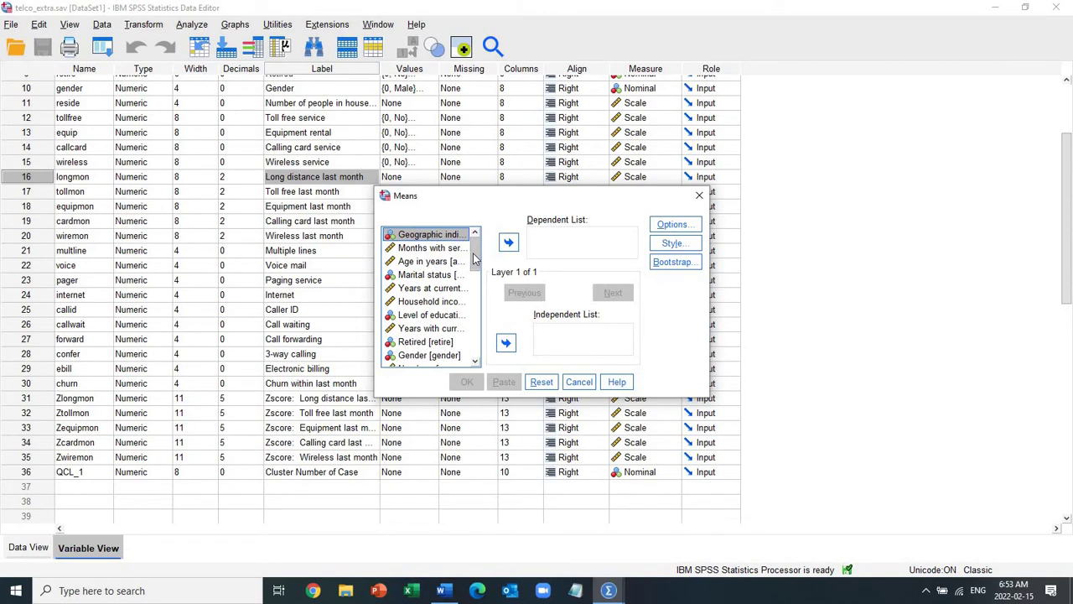
drag(473, 255, 508, 342)
click(507, 342)
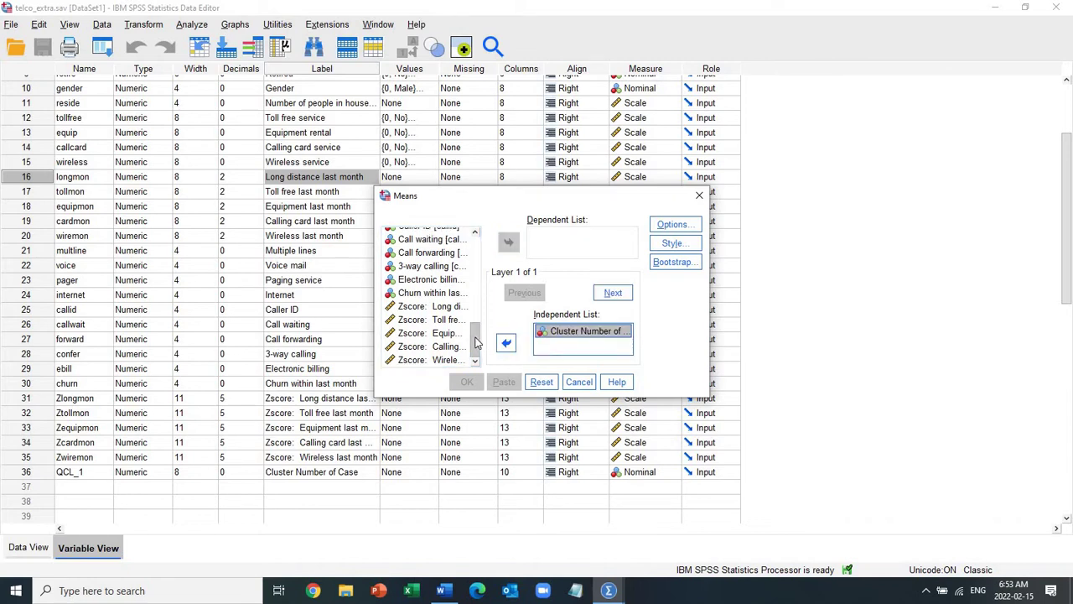
drag(475, 337, 475, 297)
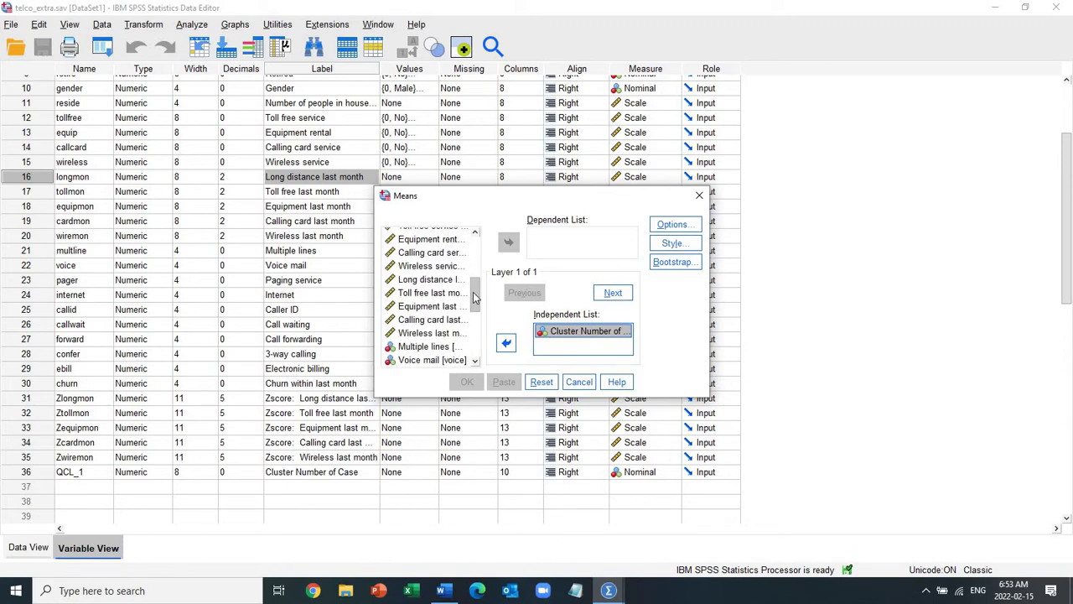
click(442, 334)
key(shift+Up)
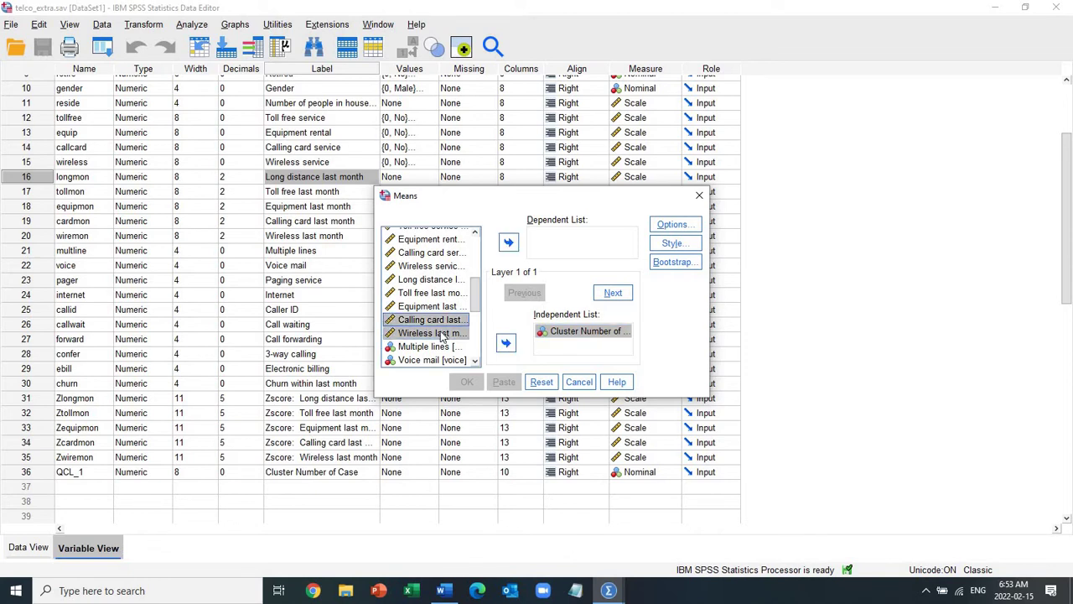
key(shift+Up)
key(shift+Up)
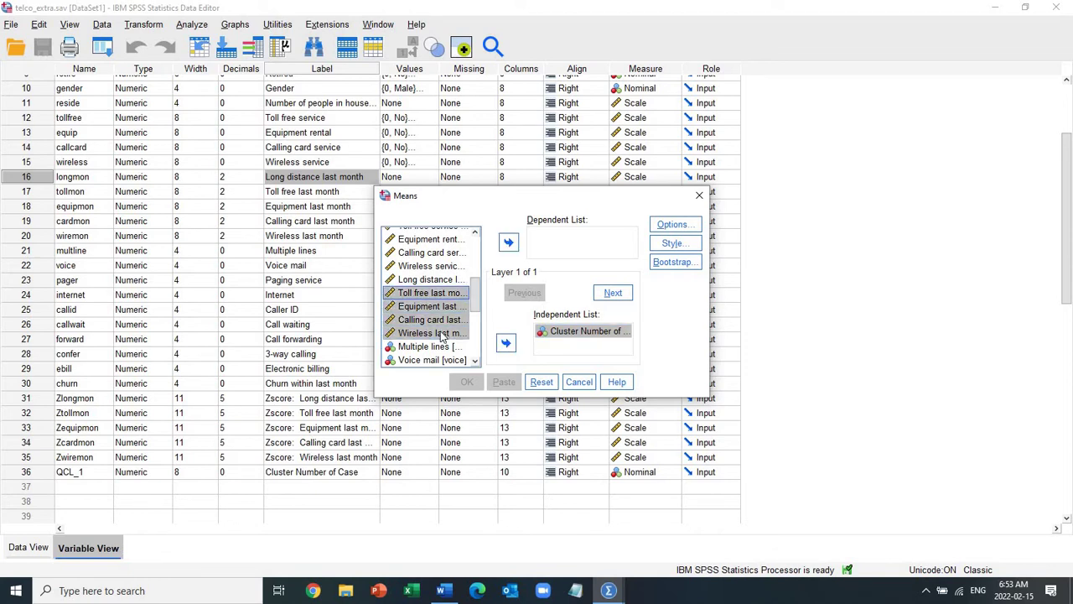
click(419, 255)
click(420, 265)
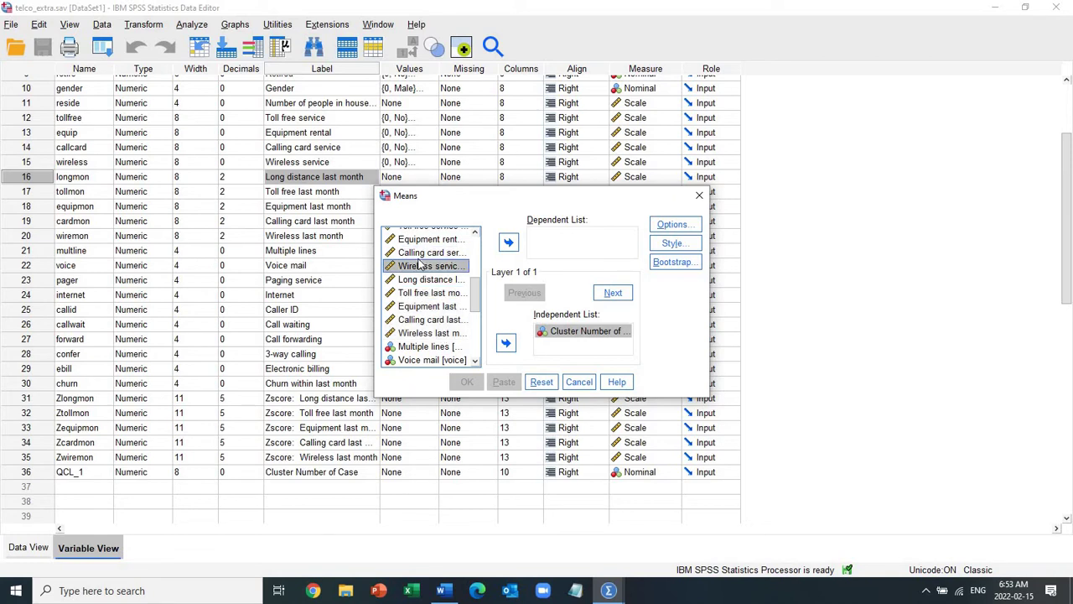
key(shift+Down)
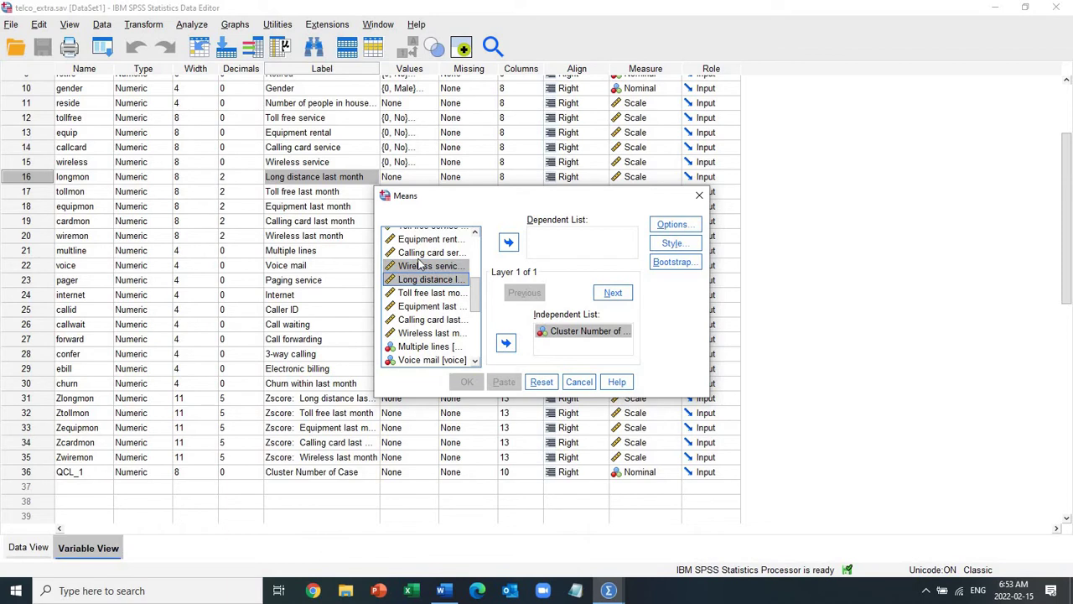
key(shift+Down)
key(shift+Down)
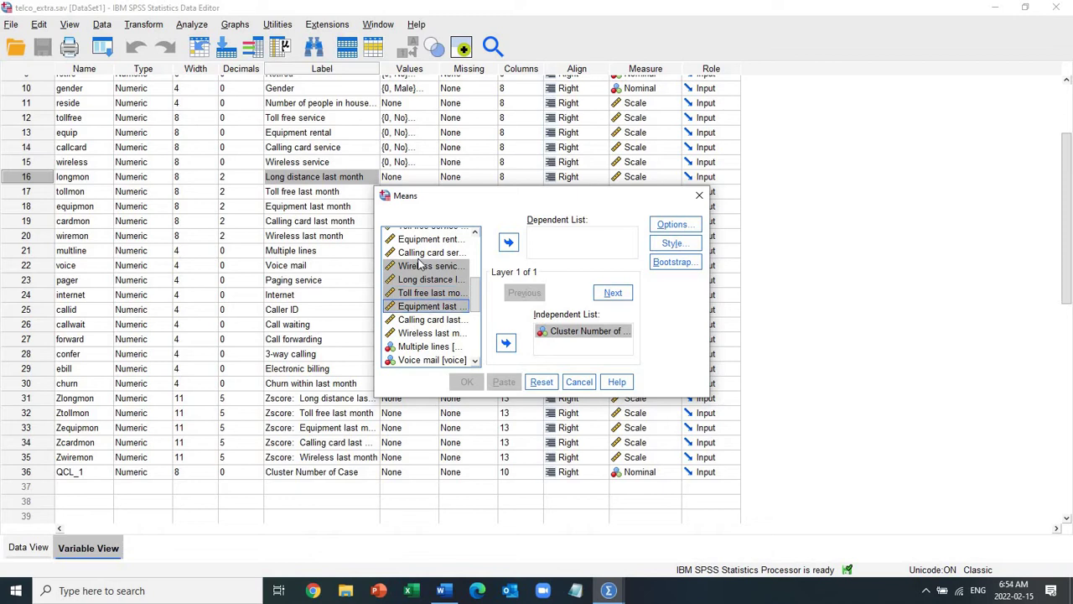
key(shift+Down)
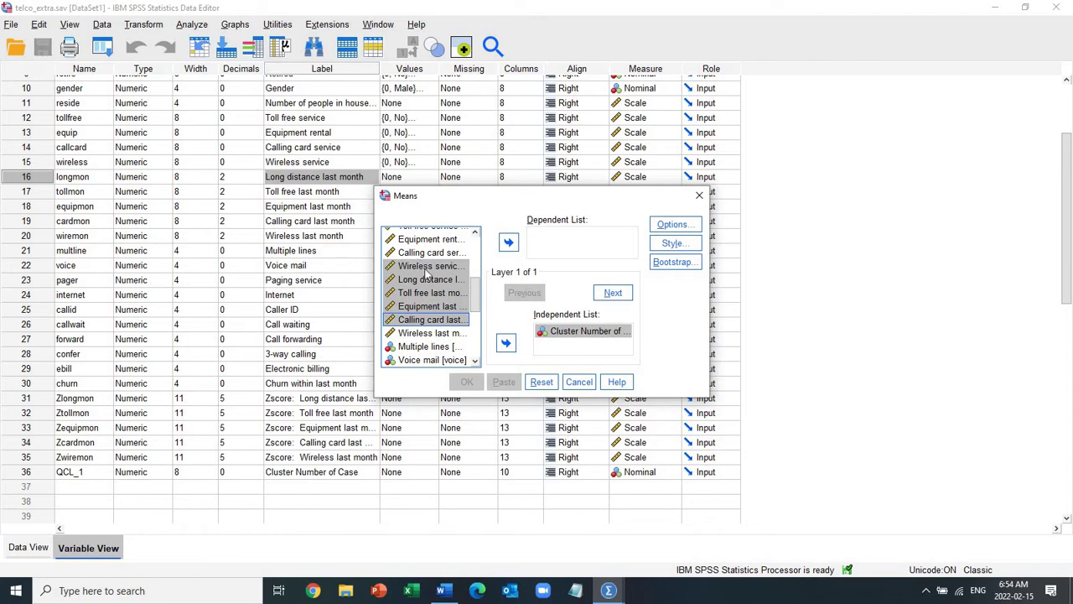
- Add the five last-month variables, from Long distance through Wireless, as dependent variables and check the resulting list
click(422, 282)
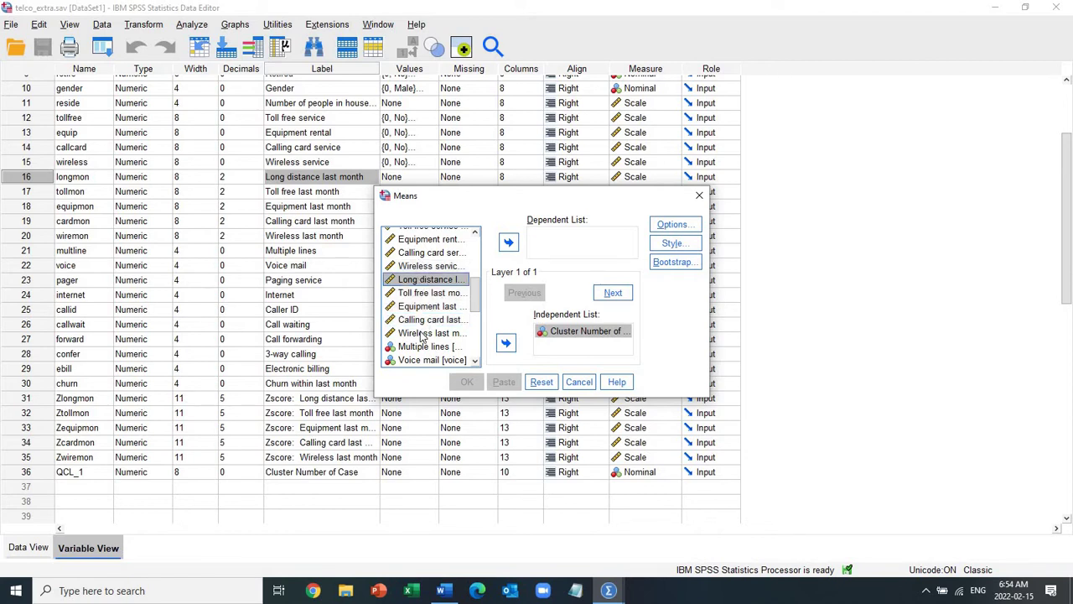
shift+click(422, 334)
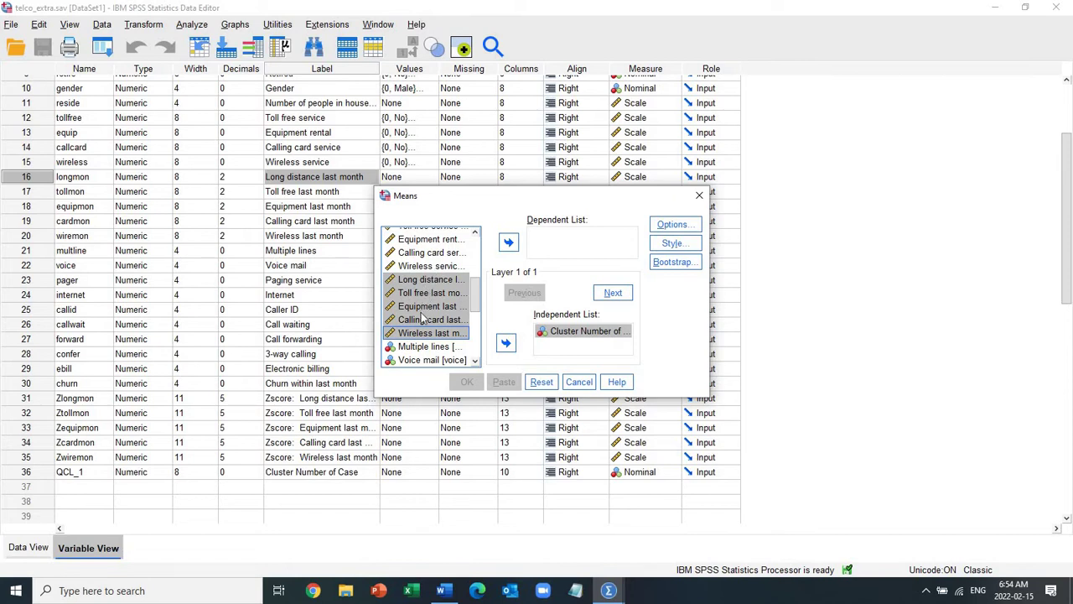
click(508, 243)
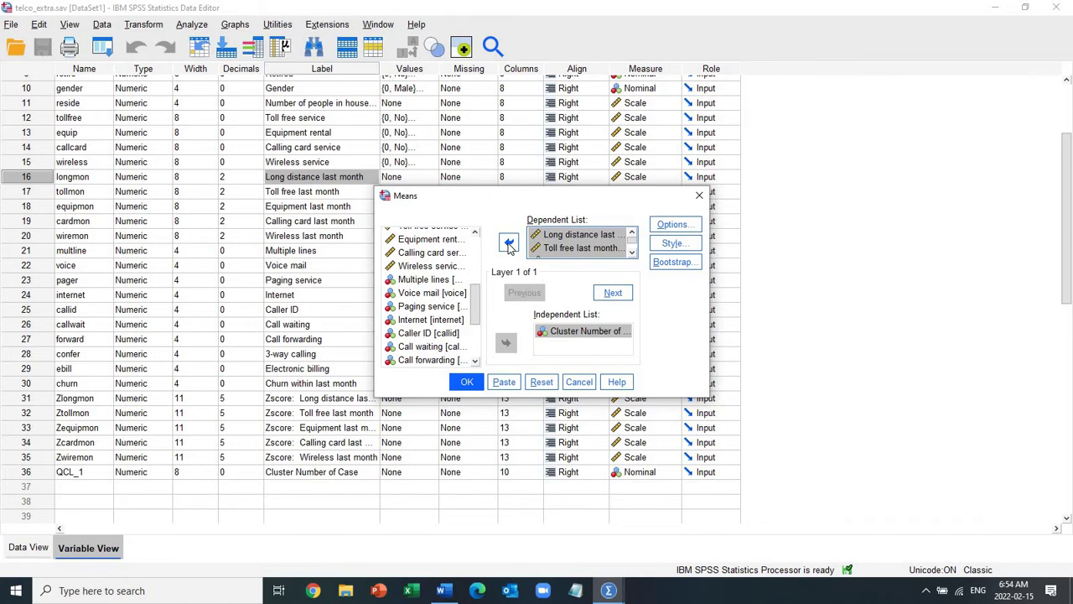
click(632, 251)
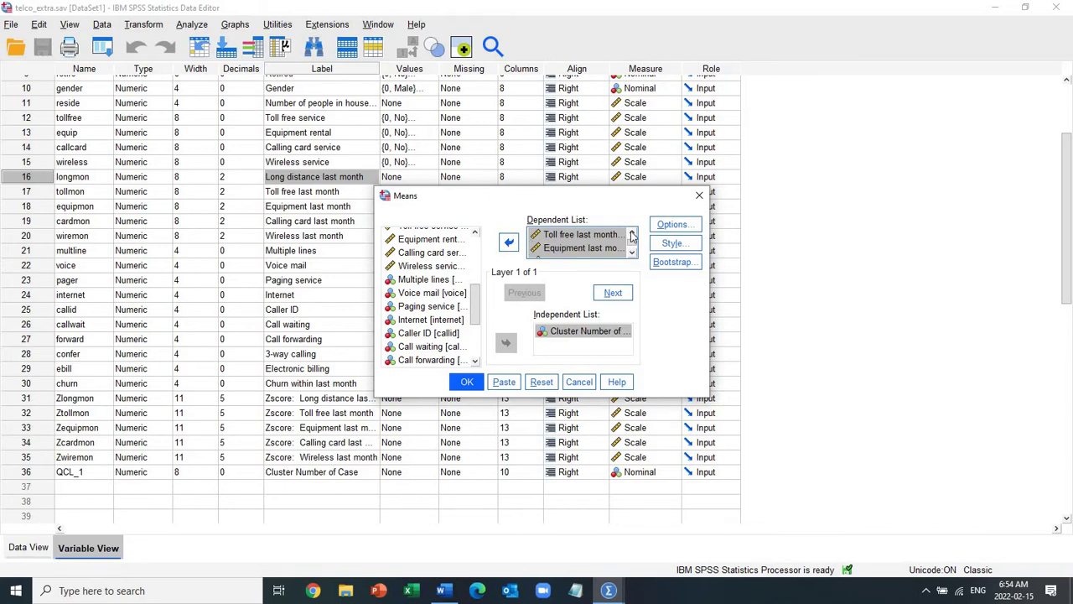
click(632, 235)
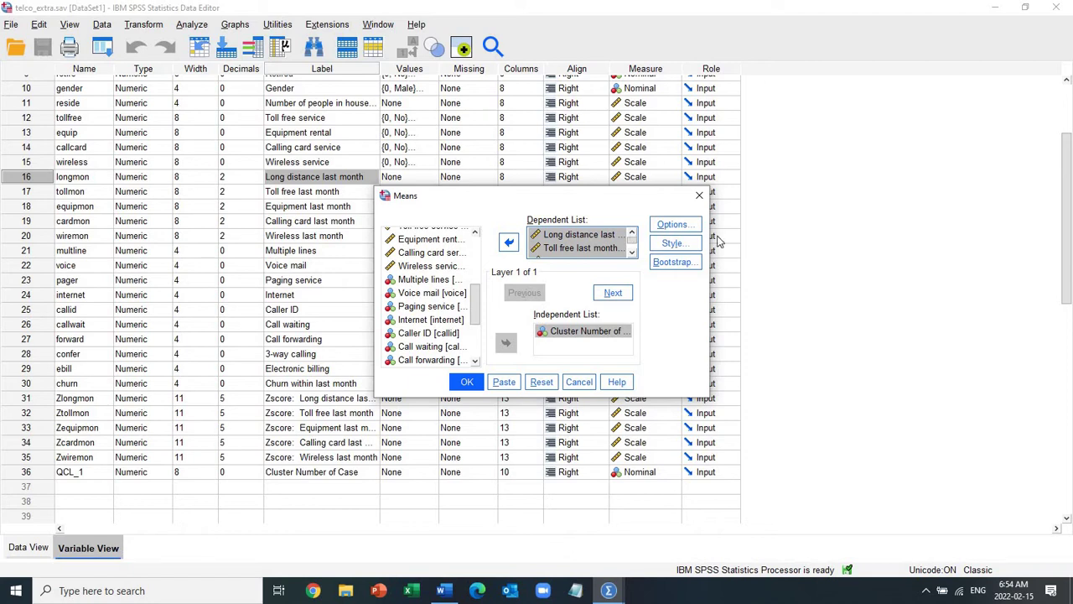
- Remove Number of Cases and Standard Deviation from the cell statistics, leaving only Mean, and run the Means analysis
click(686, 227)
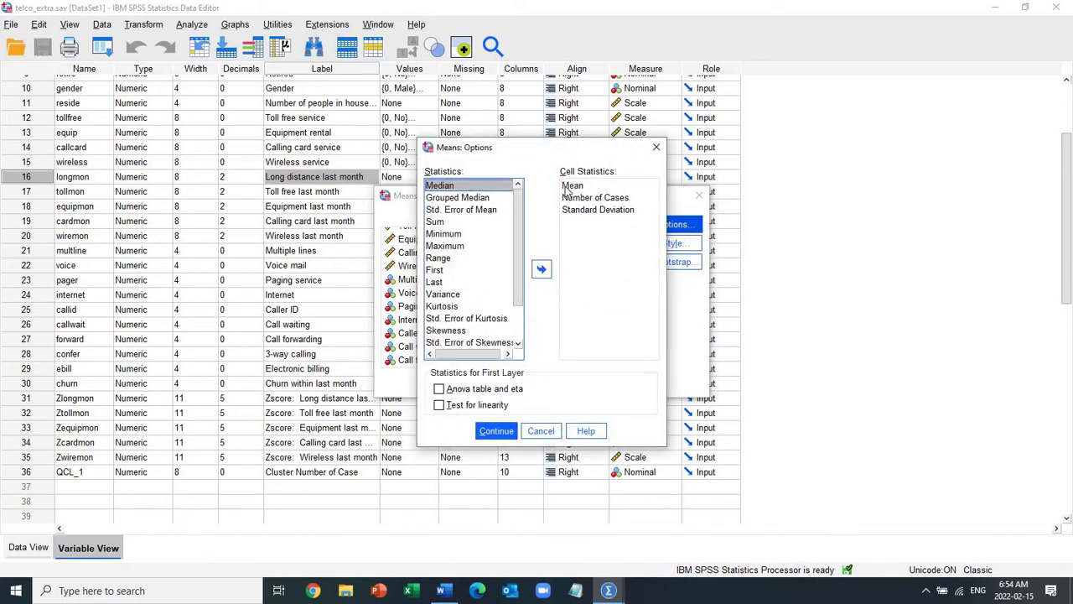
click(572, 198)
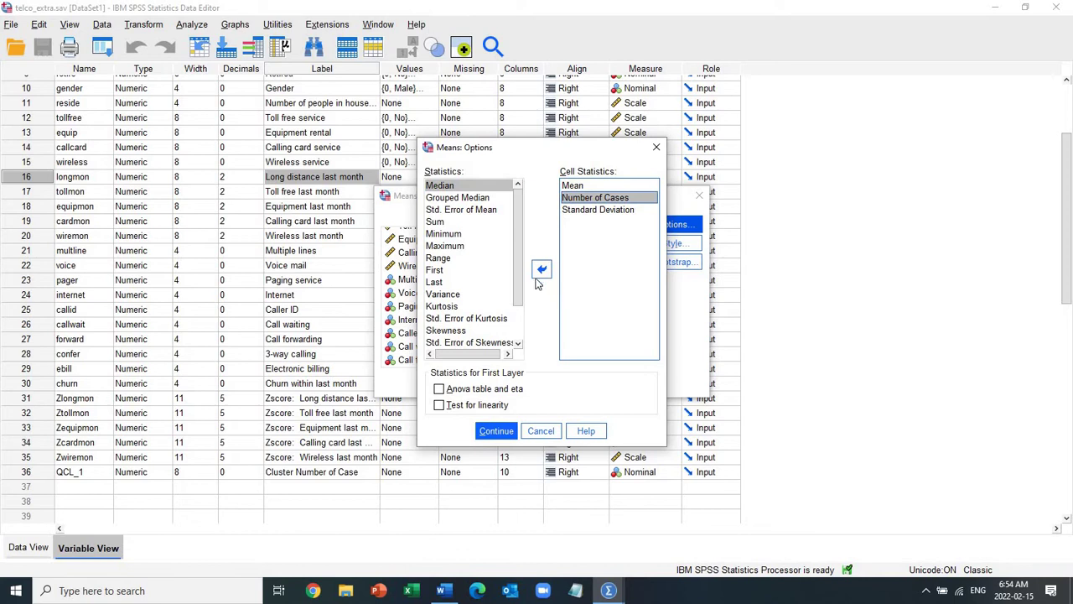
click(542, 269)
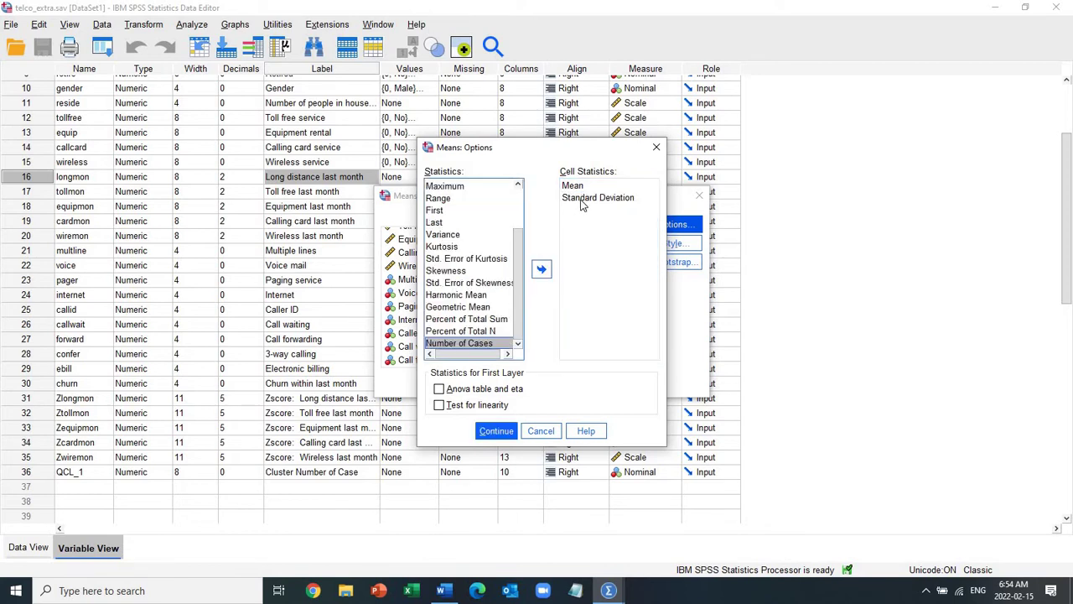
click(582, 197)
click(542, 269)
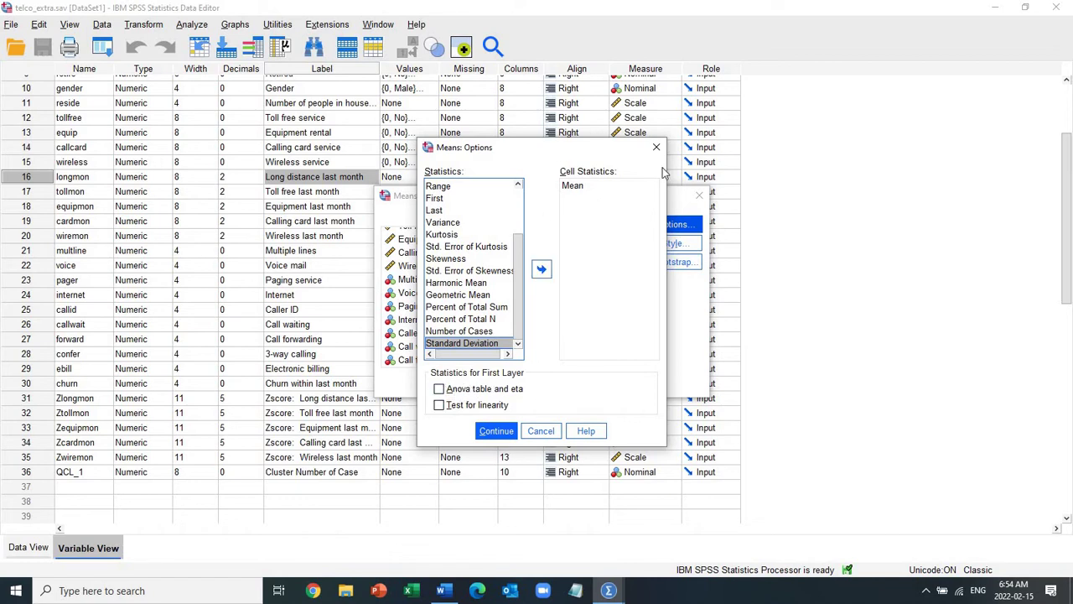
click(495, 431)
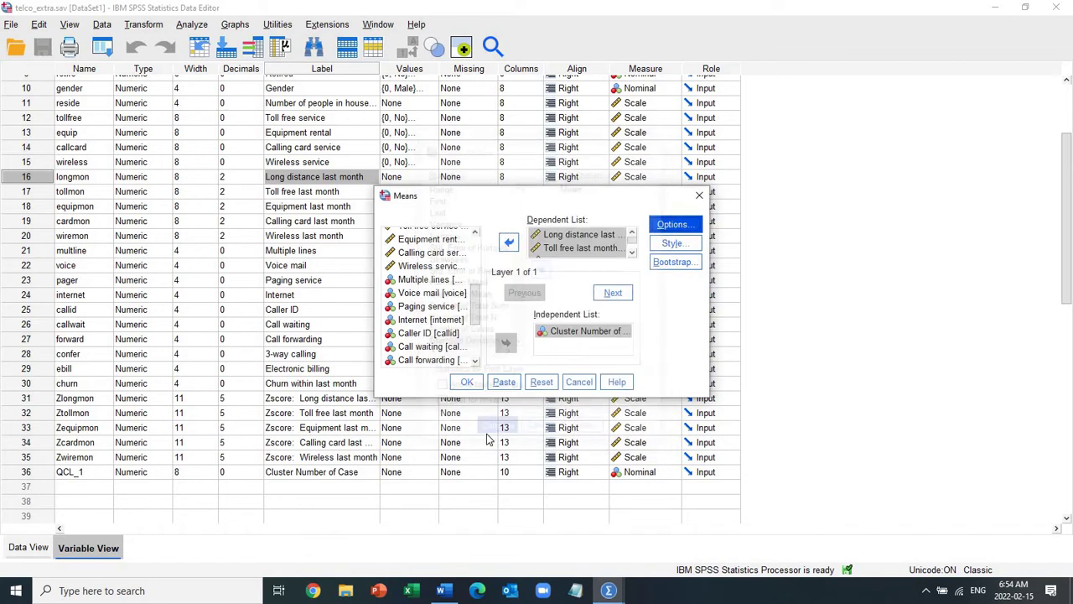
click(467, 383)
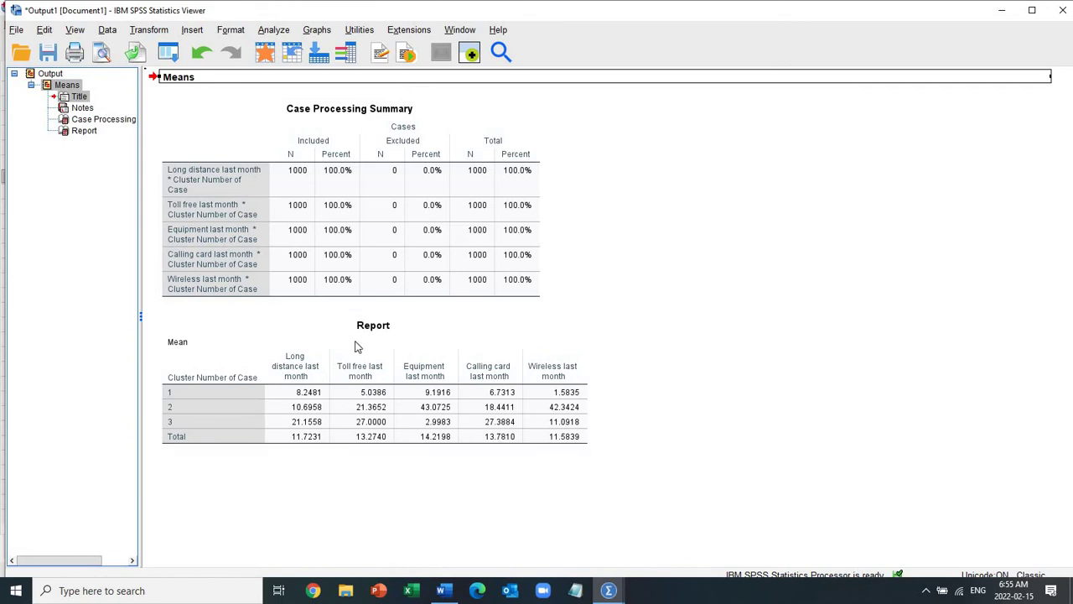
- Examine the Report table, comparing each cluster's mean on the five last-month variables with the total
click(435, 350)
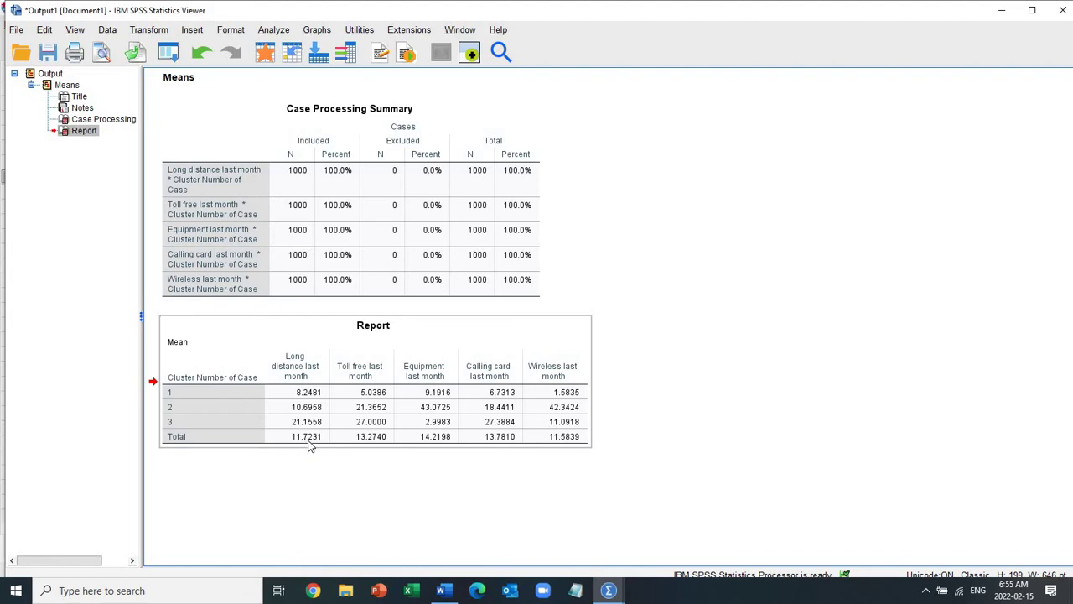
click(348, 438)
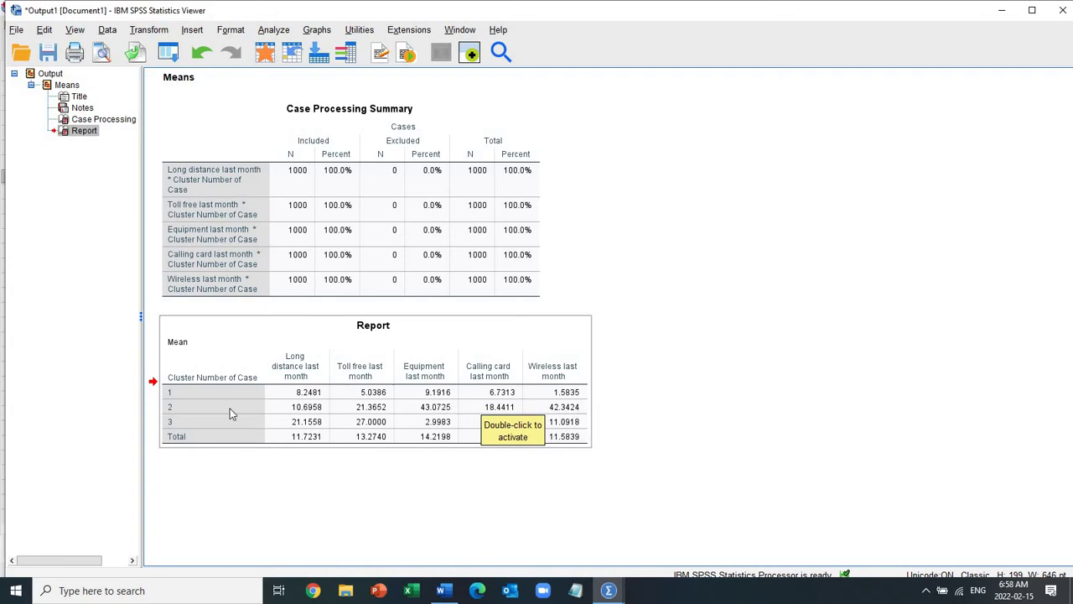
click(232, 434)
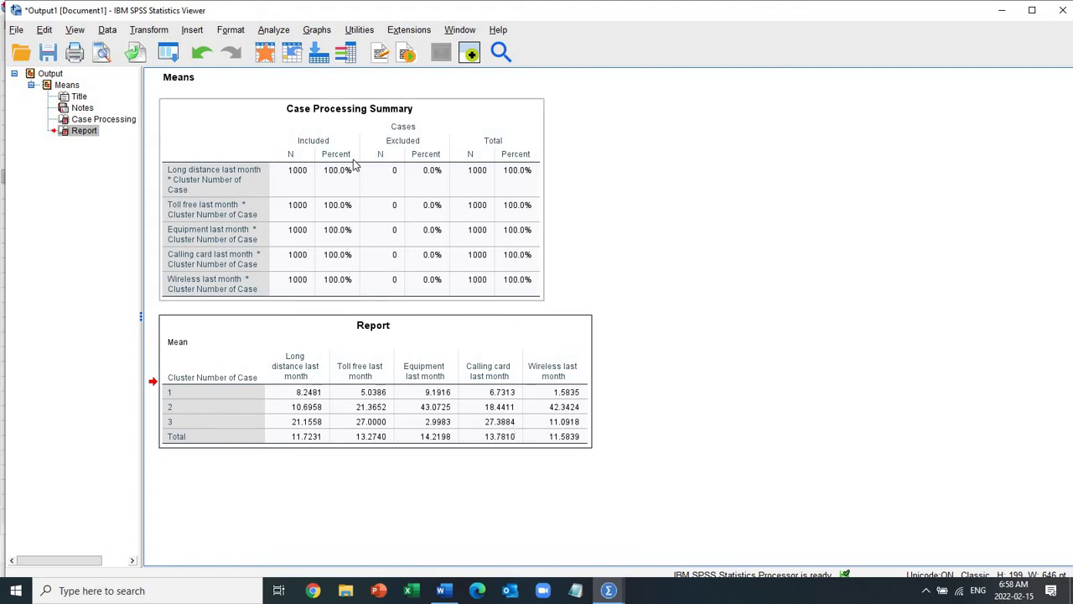
- Delete all the Means results from the output document
click(46, 74)
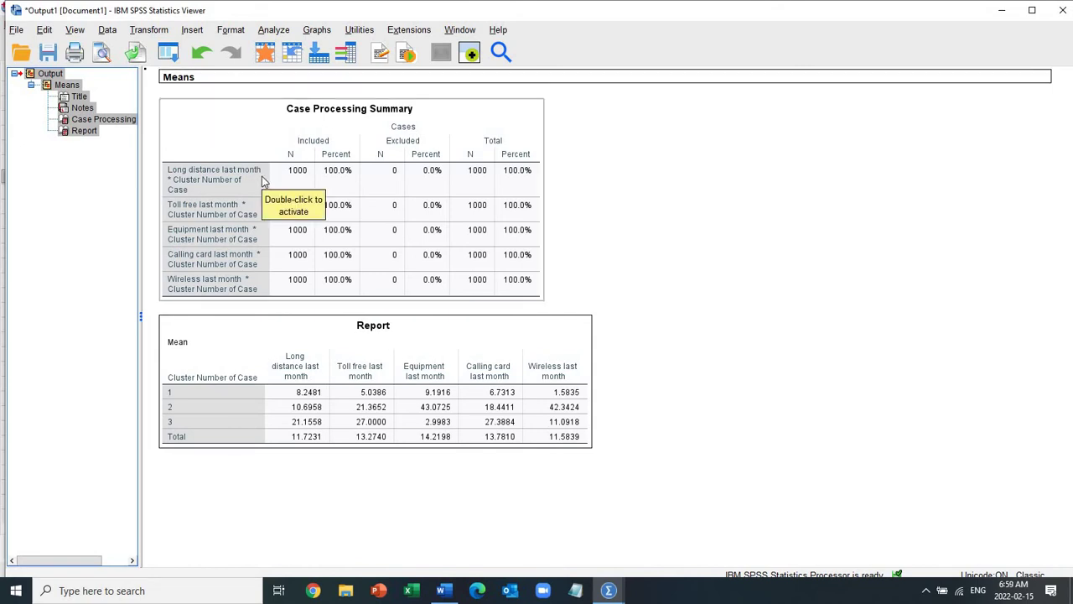
key(Delete)
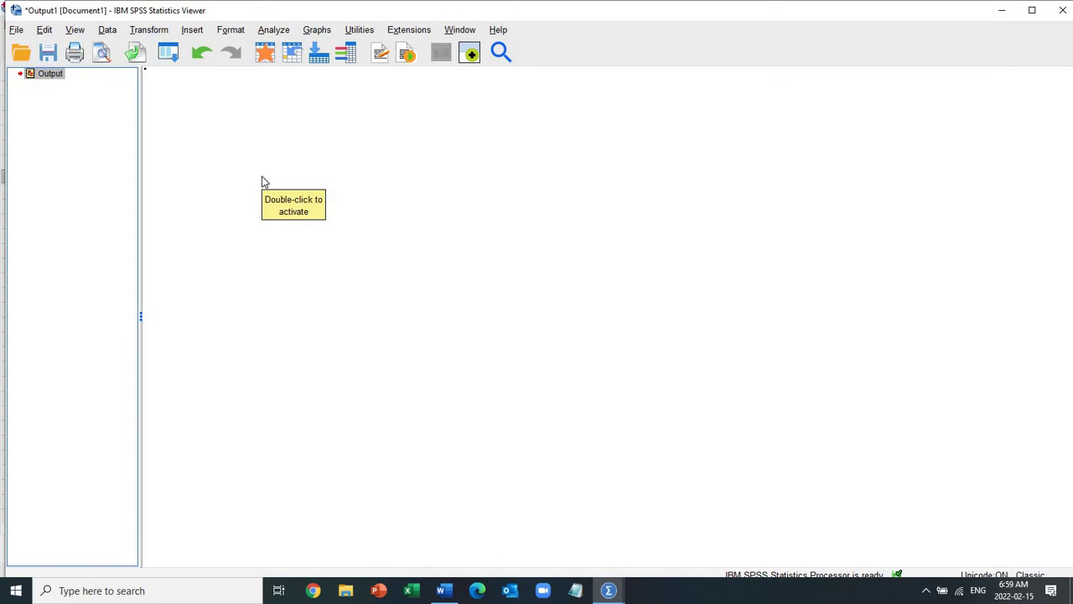
- Reopen the Means analysis and remove all five last-month variables from the dependent list
click(269, 34)
mouse_move(377, 152)
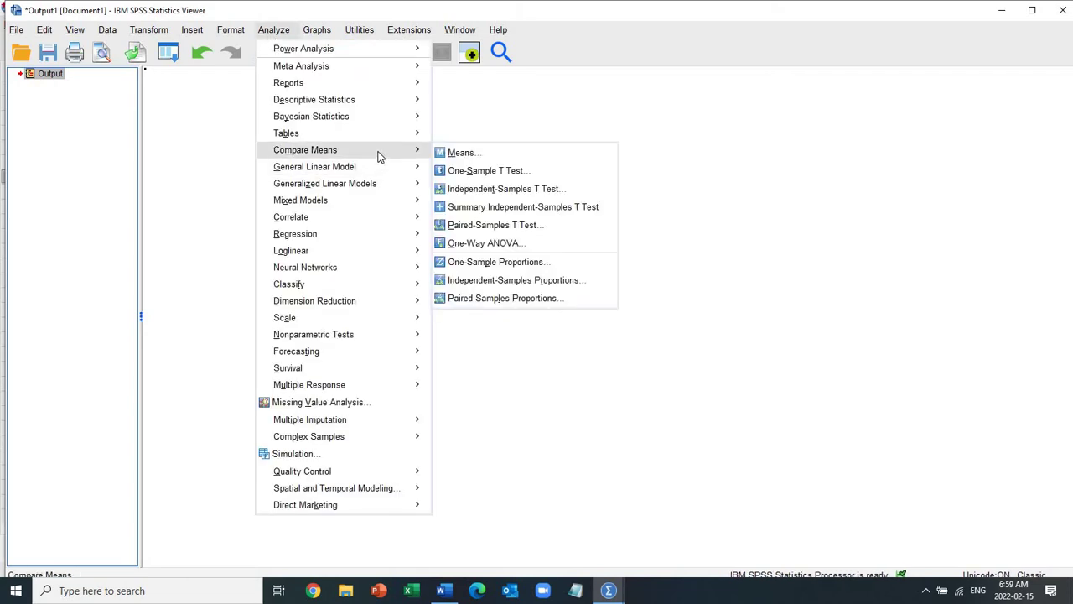
click(462, 153)
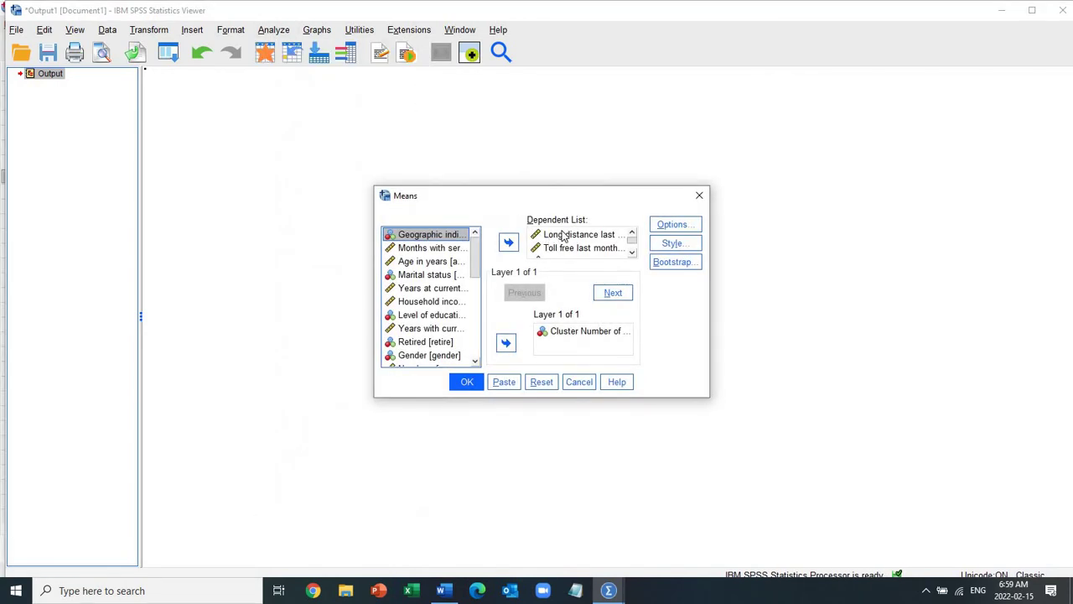
click(564, 236)
key(ctrl+a)
scroll(563, 237, down, 1)
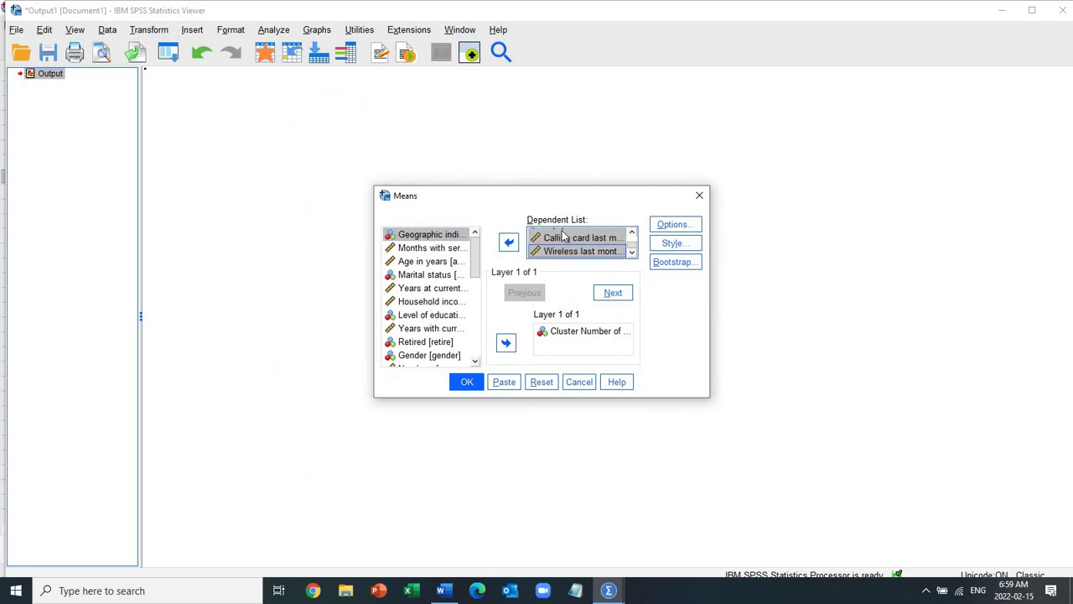
click(510, 244)
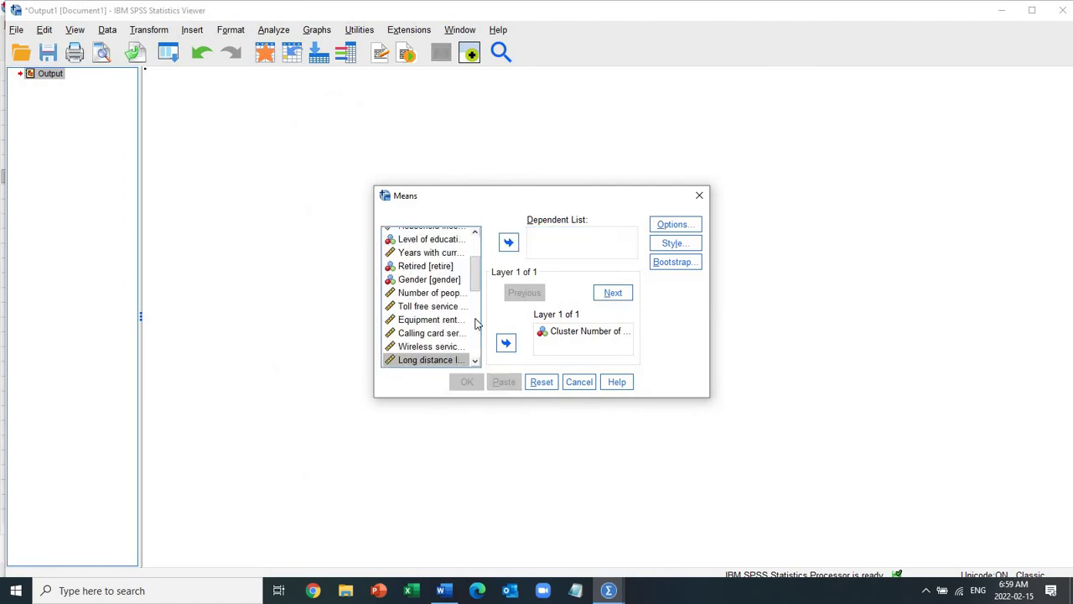
- Add Age in years and Household income as dependent variables and run the Means analysis by cluster
scroll(479, 243, up, 5)
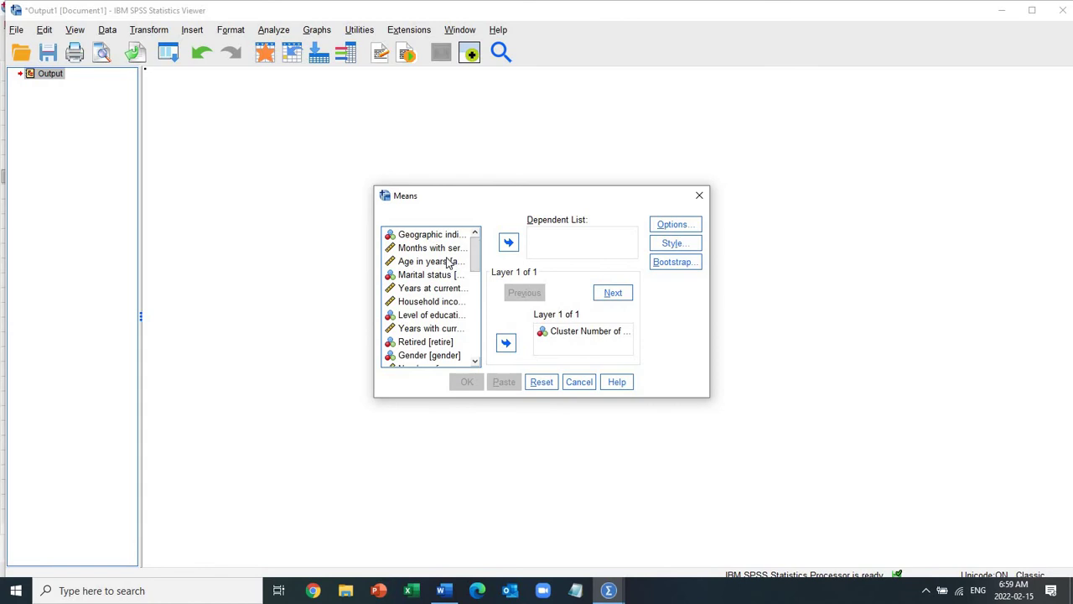
click(449, 263)
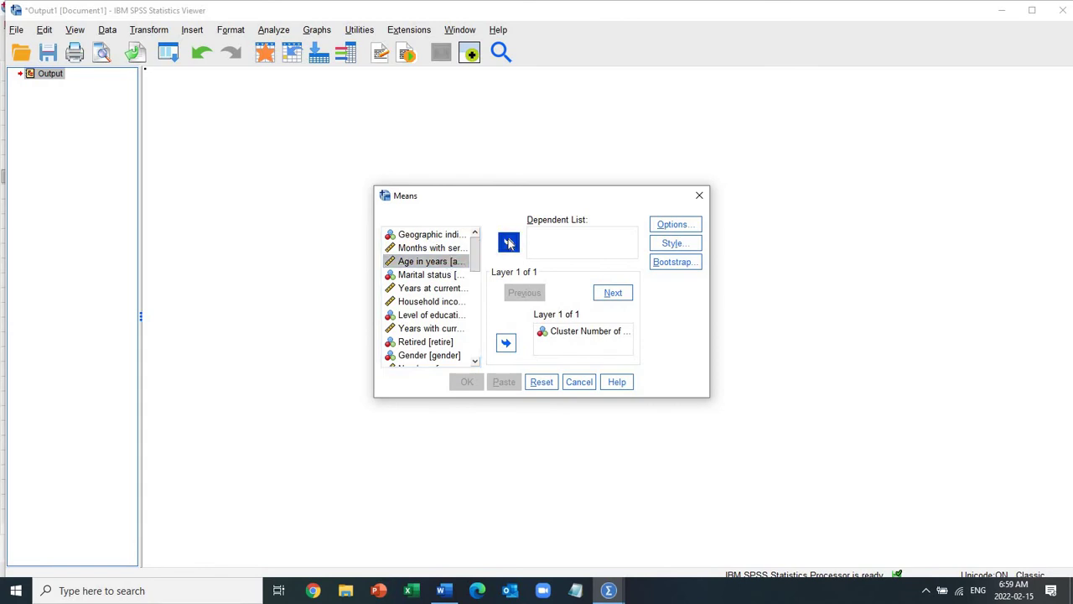
click(509, 243)
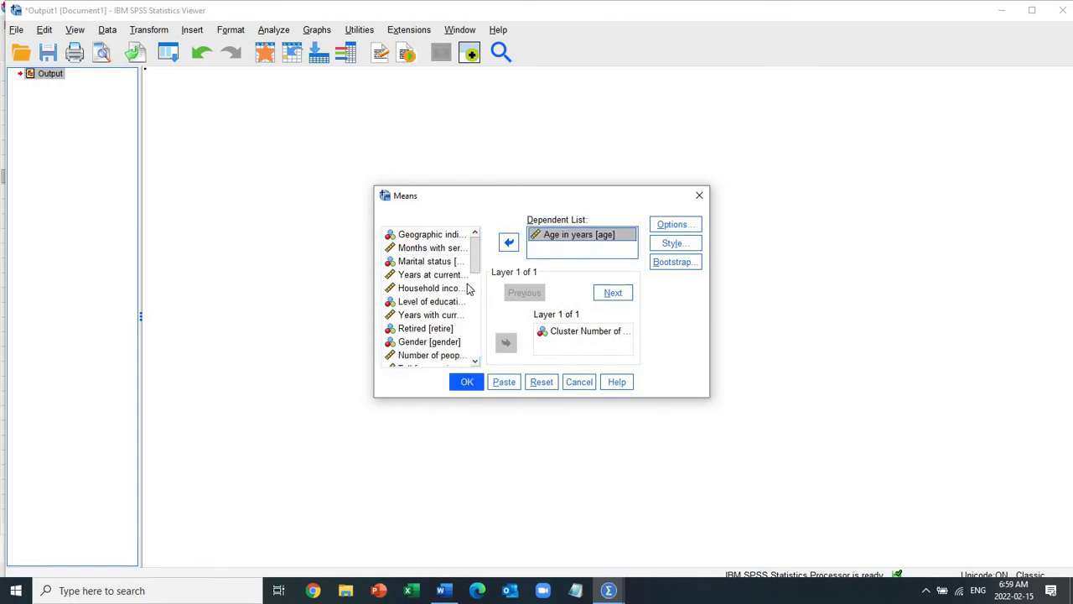
key(shift+Tab)
click(426, 288)
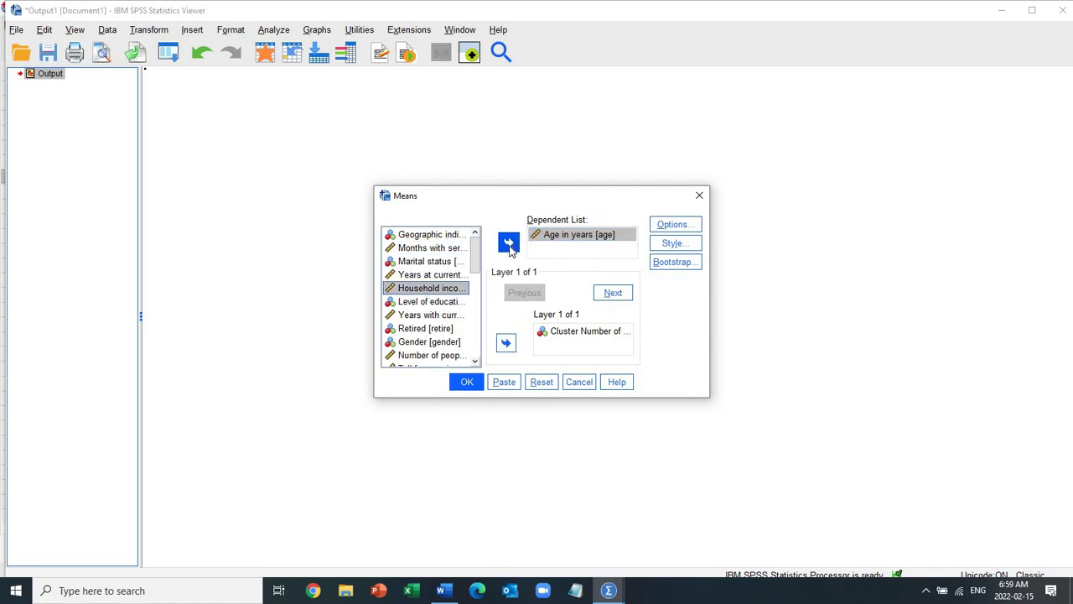
click(509, 242)
click(467, 382)
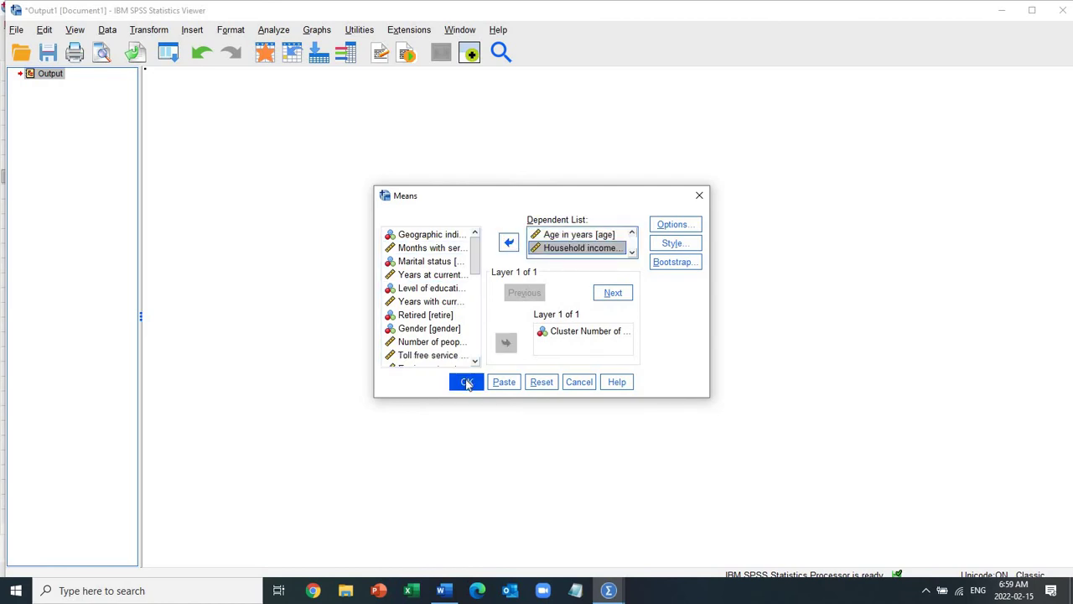
- Examine the Report table, comparing each cluster's mean age and household income with the total
click(293, 303)
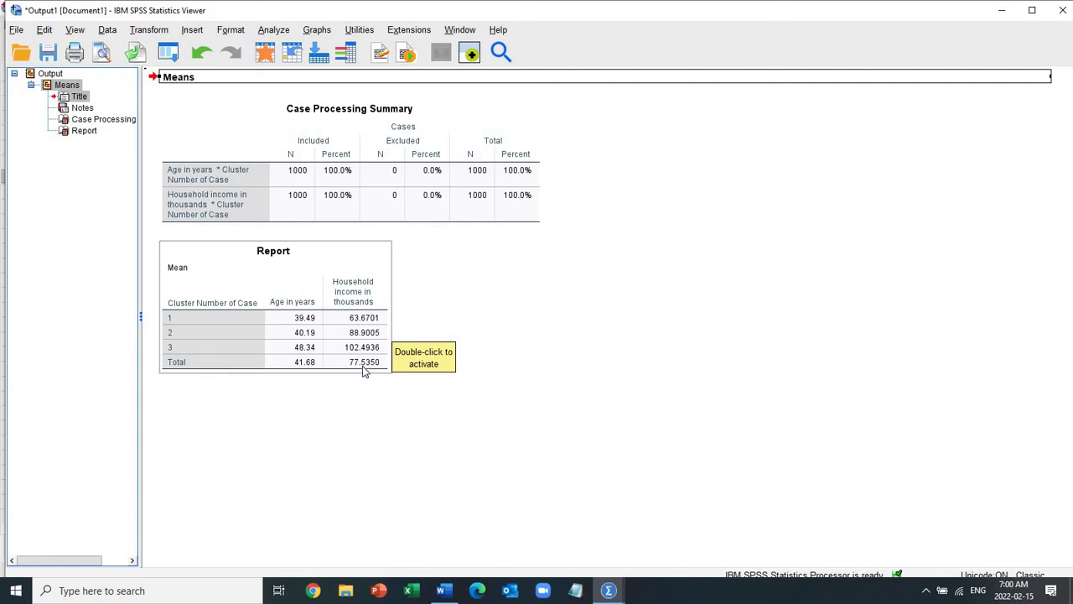
click(344, 388)
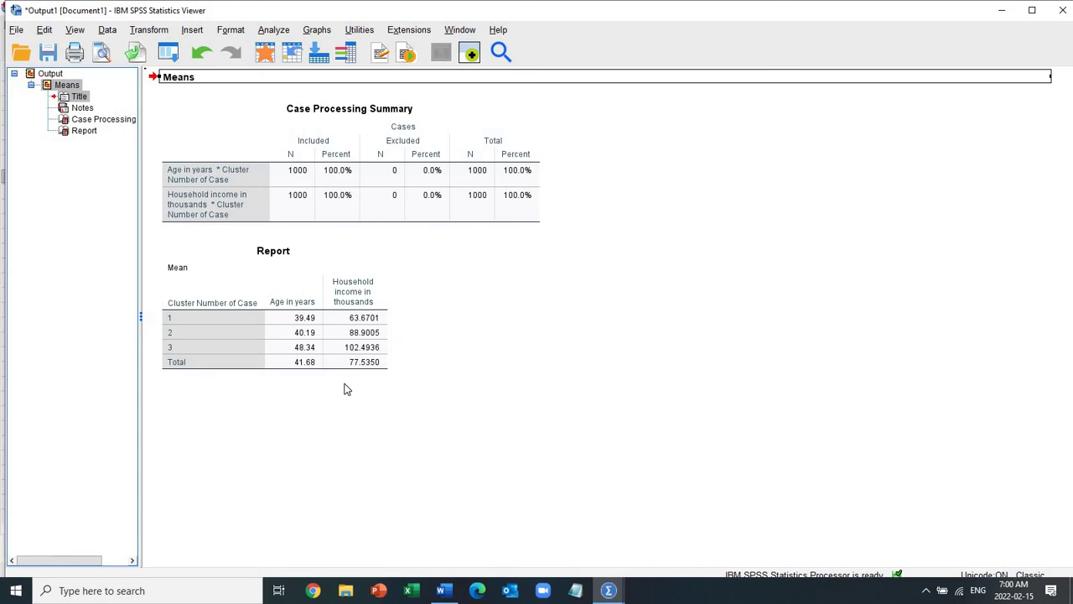
click(321, 317)
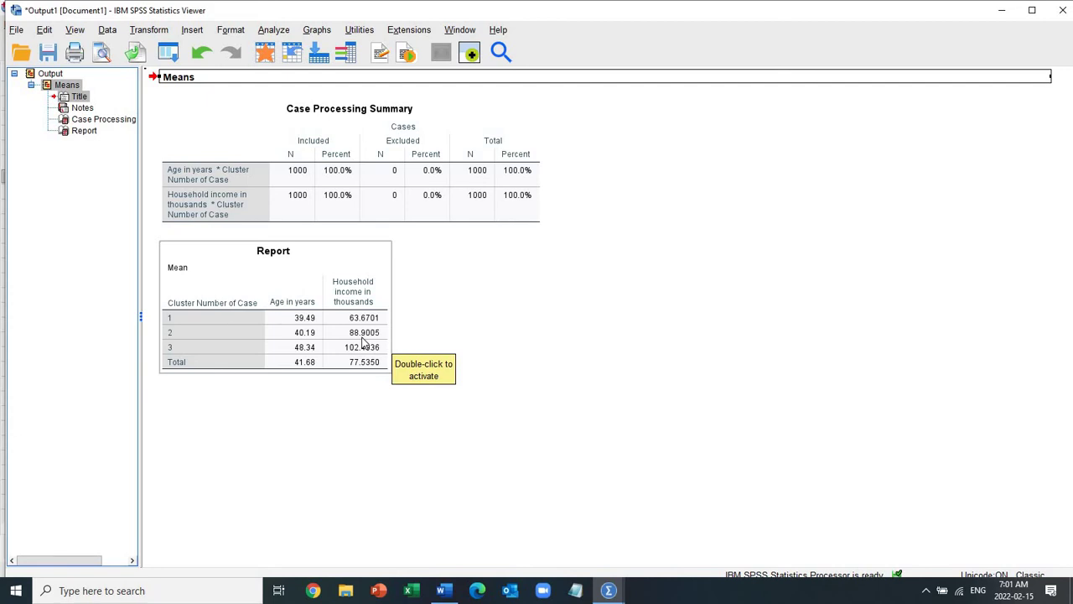
- Delete the age and household income Means results from the output document
click(46, 77)
key(Delete)
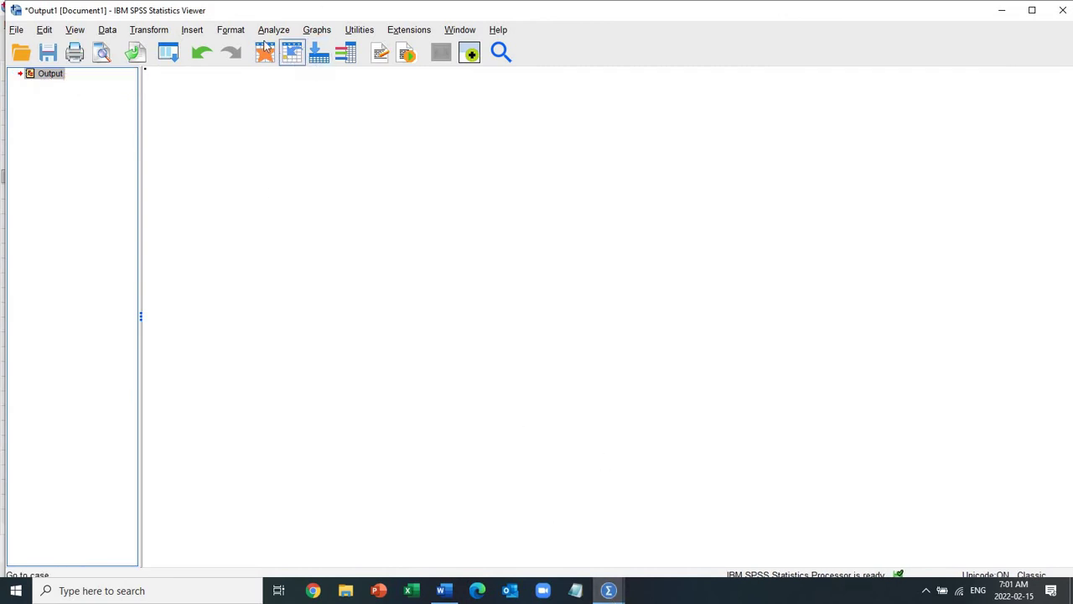
click(609, 591)
click(329, 207)
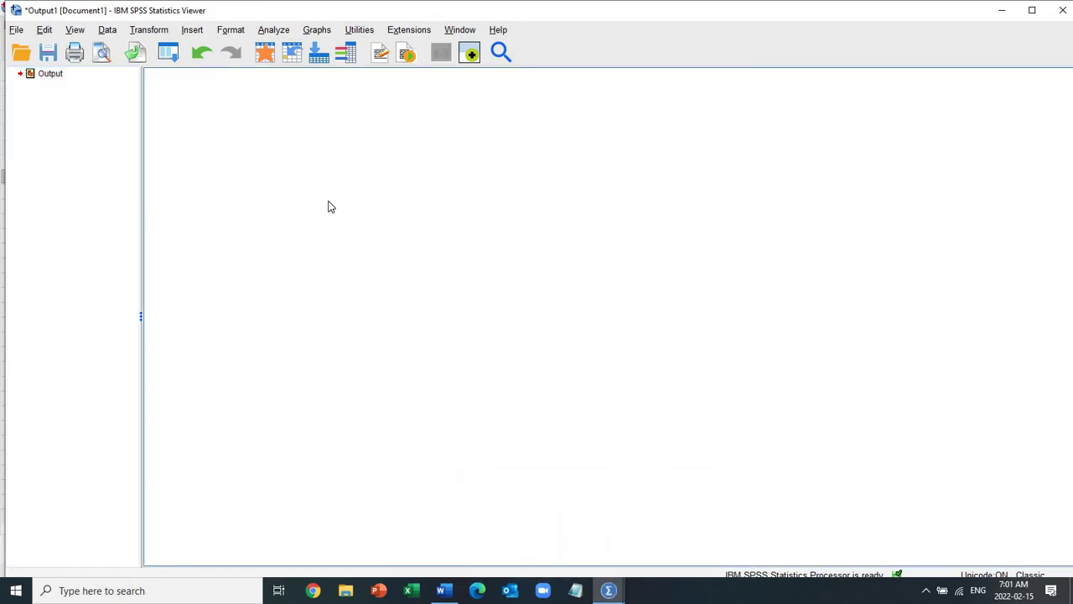
- Start a Crosstabs analysis with Cluster Number of Case as the column variable
click(274, 32)
mouse_move(387, 103)
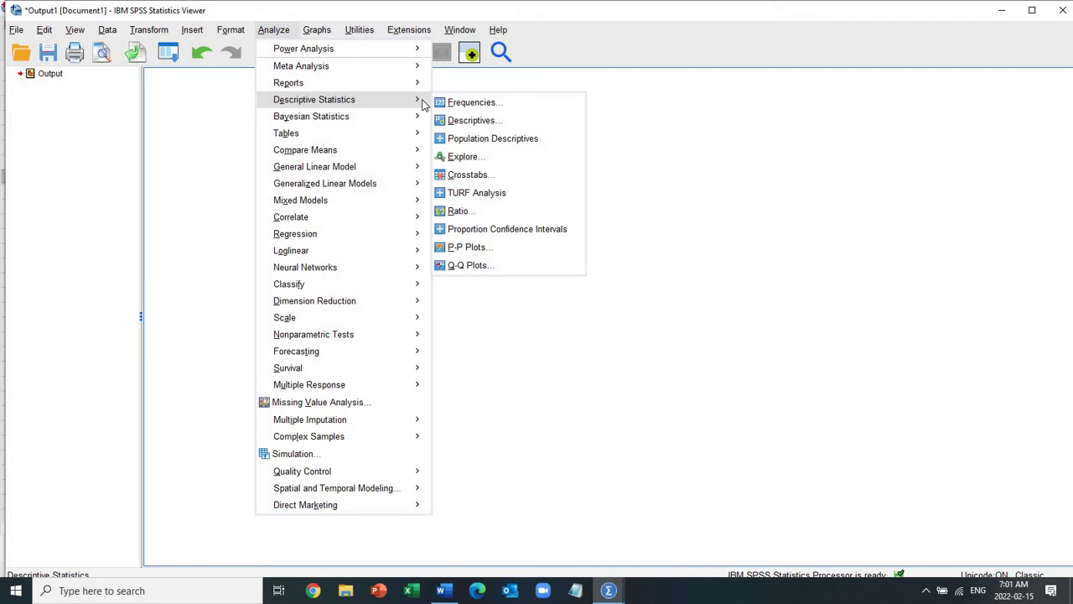
click(462, 182)
drag(443, 178, 442, 279)
click(399, 306)
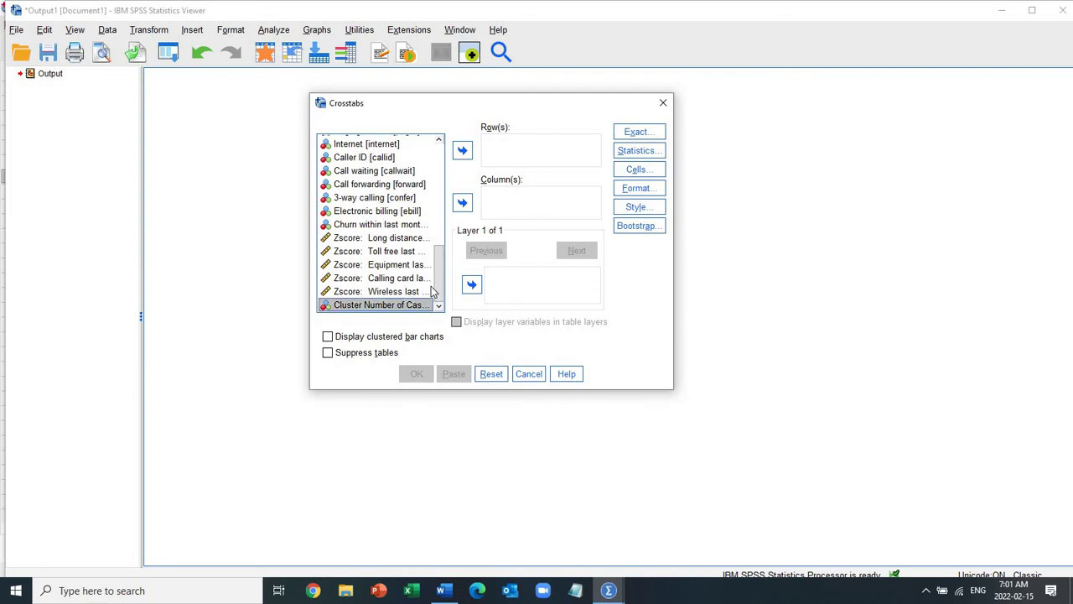
click(466, 204)
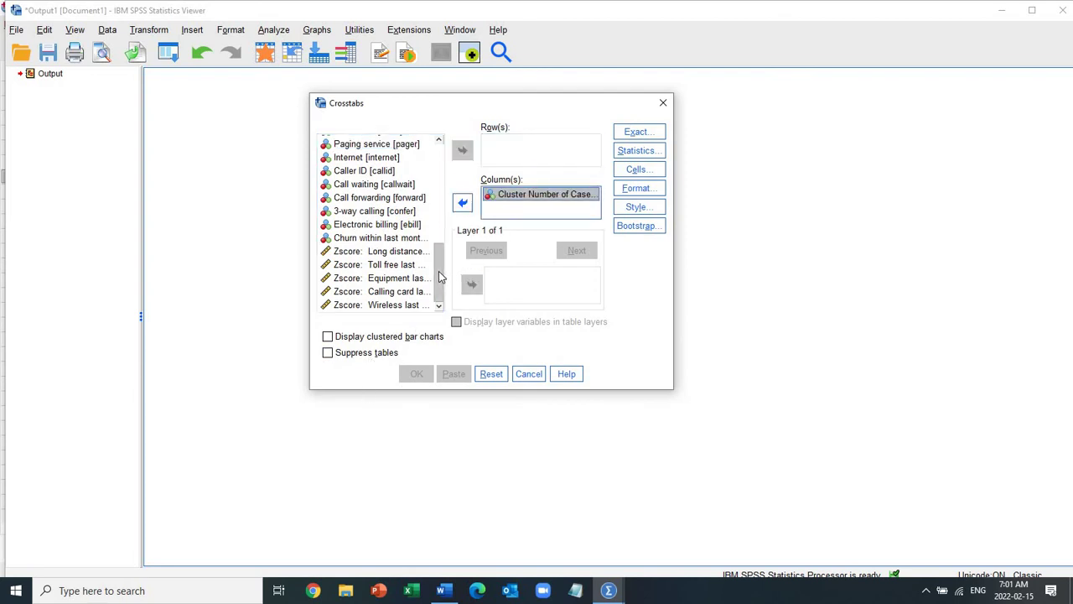
- Add Retired, Level of education and Marital status as the crosstab's row variables
drag(439, 273, 445, 158)
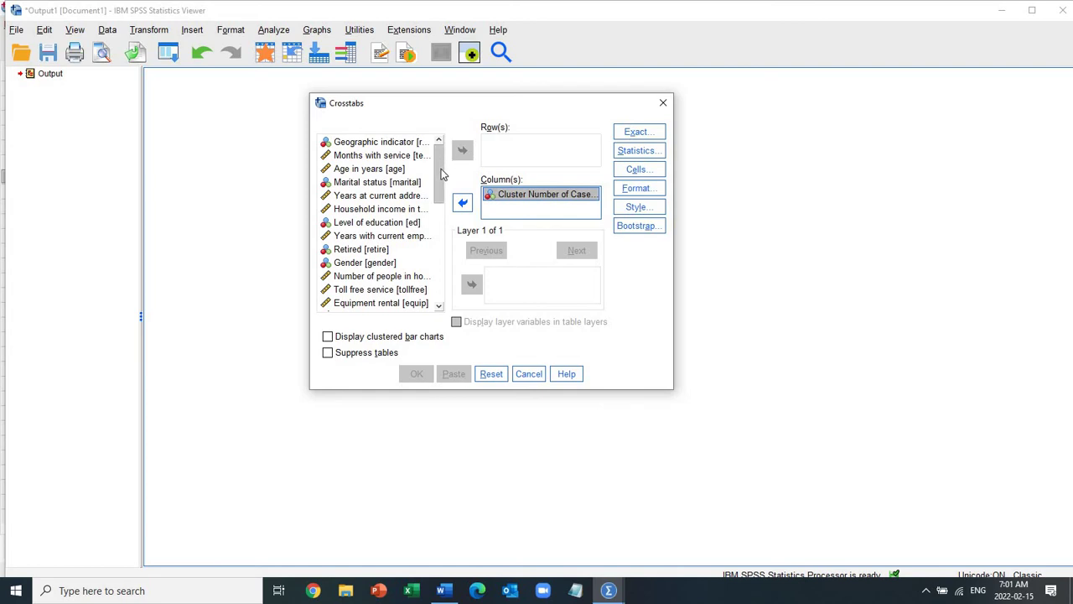
scroll(442, 173, down, 1)
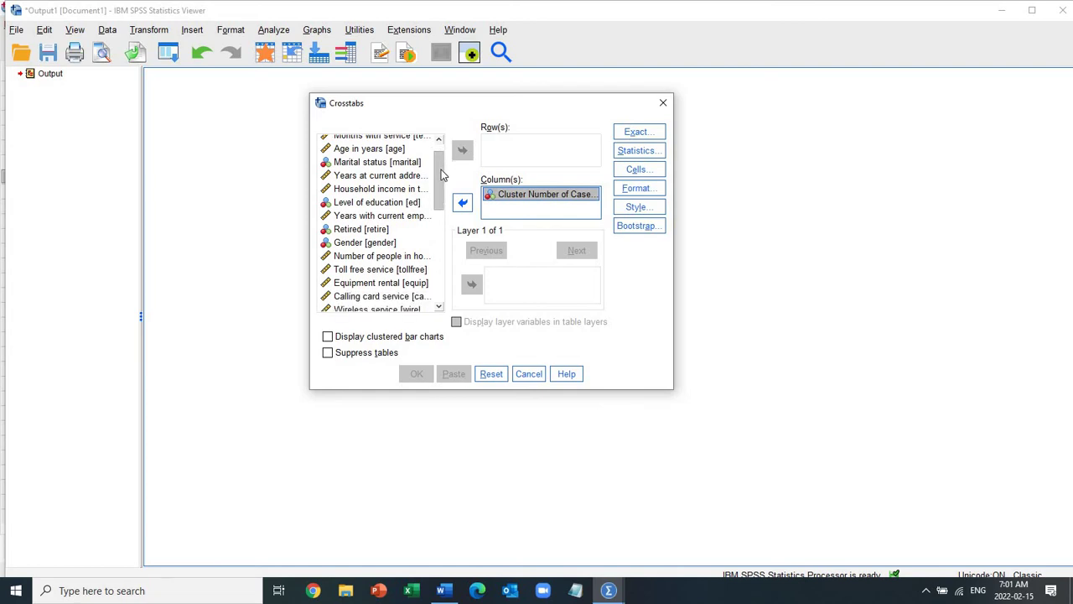
click(344, 233)
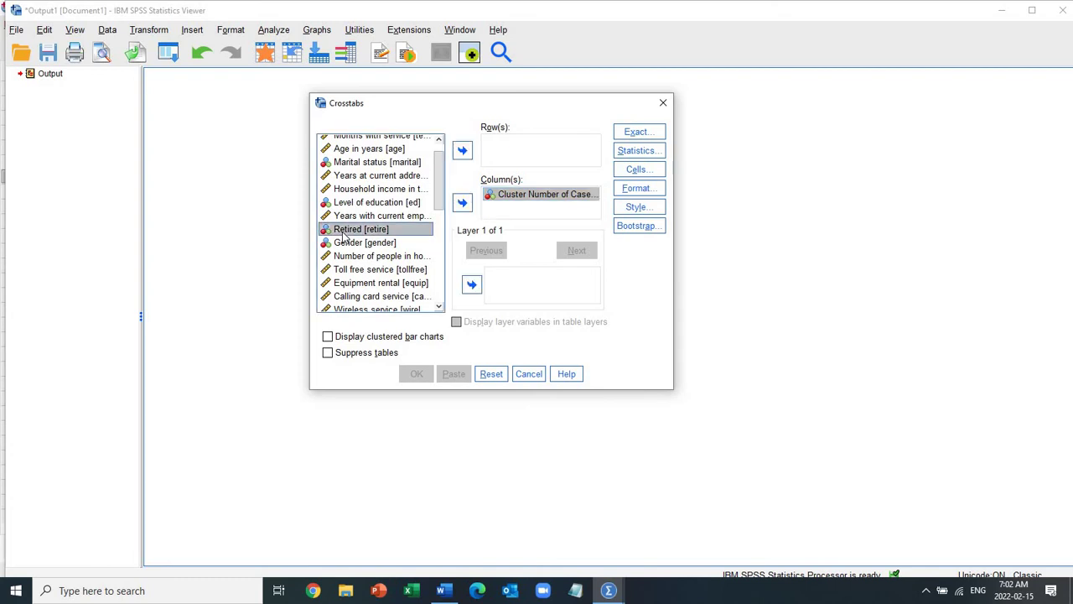
click(463, 151)
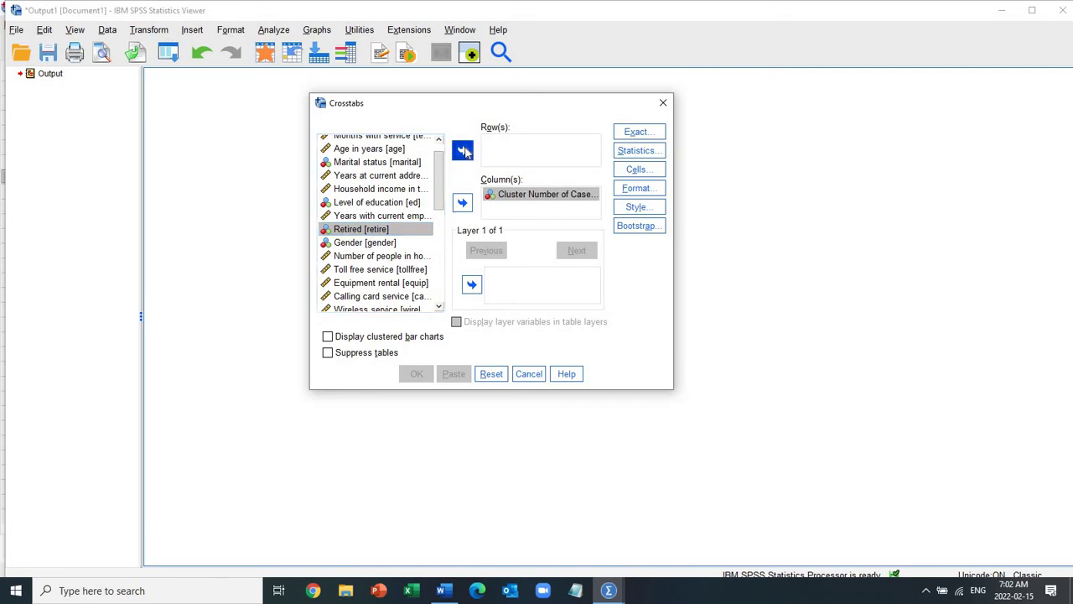
click(377, 203)
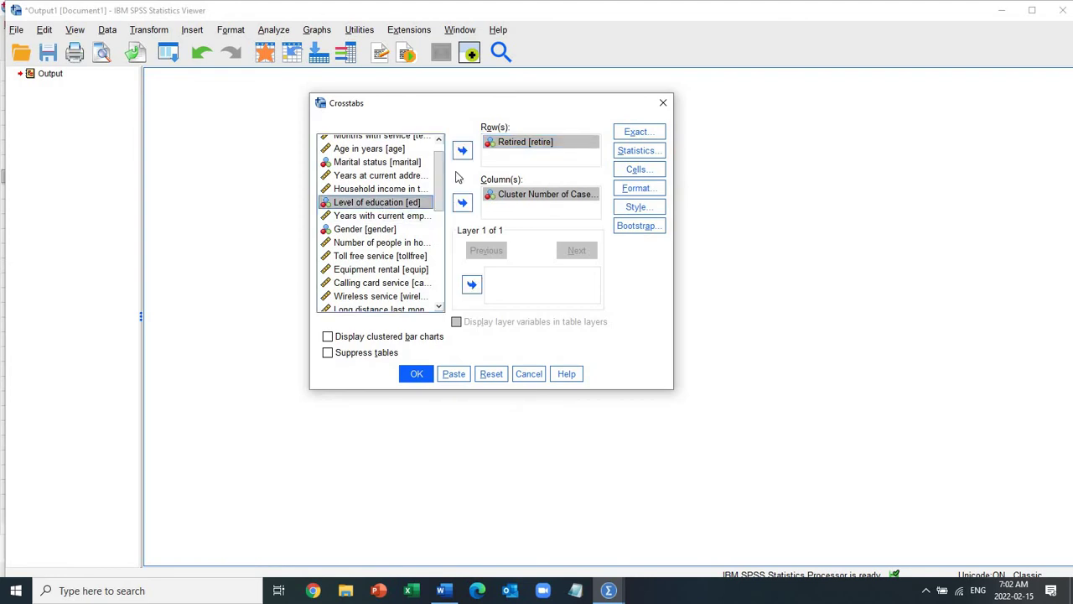
click(463, 151)
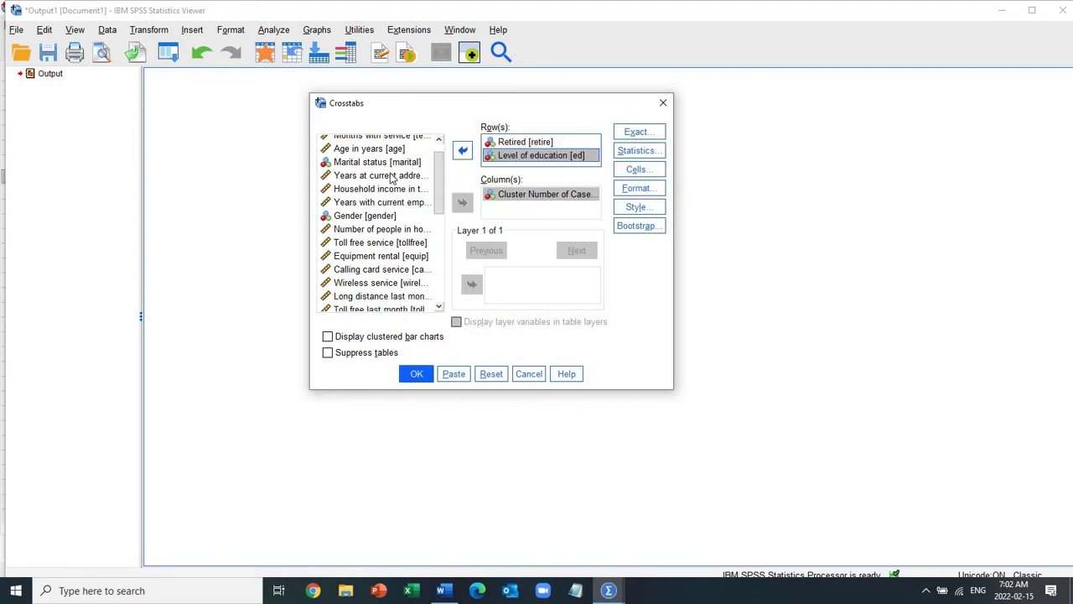
click(379, 164)
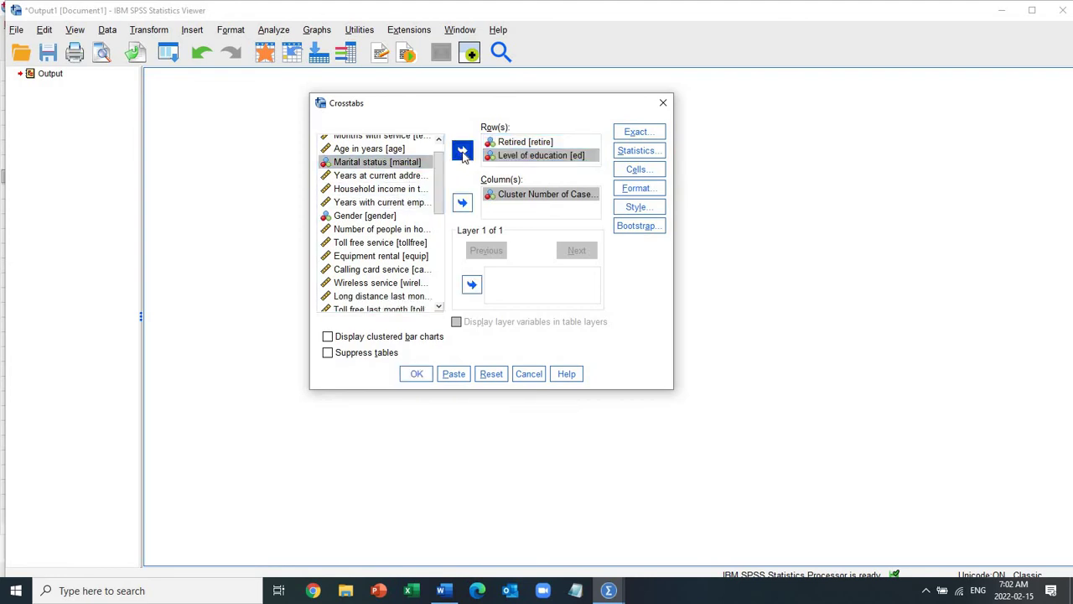
click(462, 152)
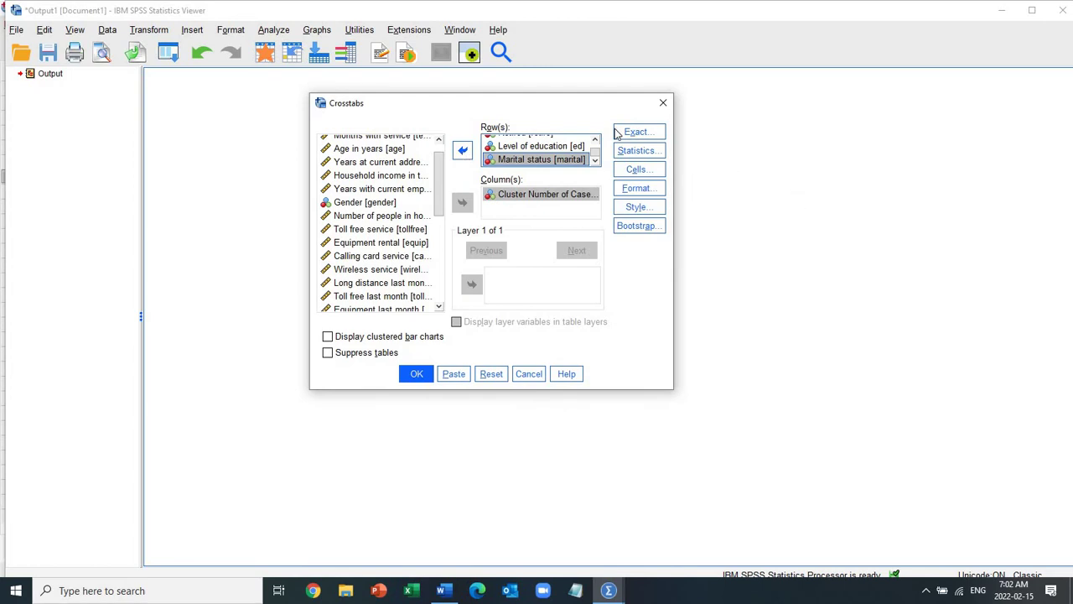
- Include column percentages in the crosstab cells alongside the observed counts
click(641, 170)
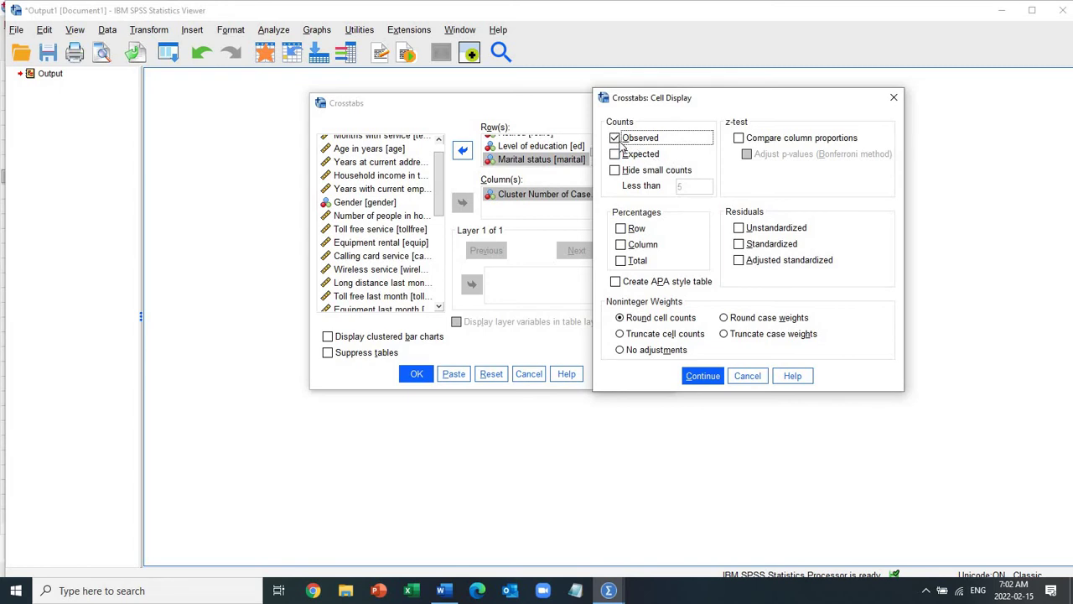
click(620, 244)
click(693, 378)
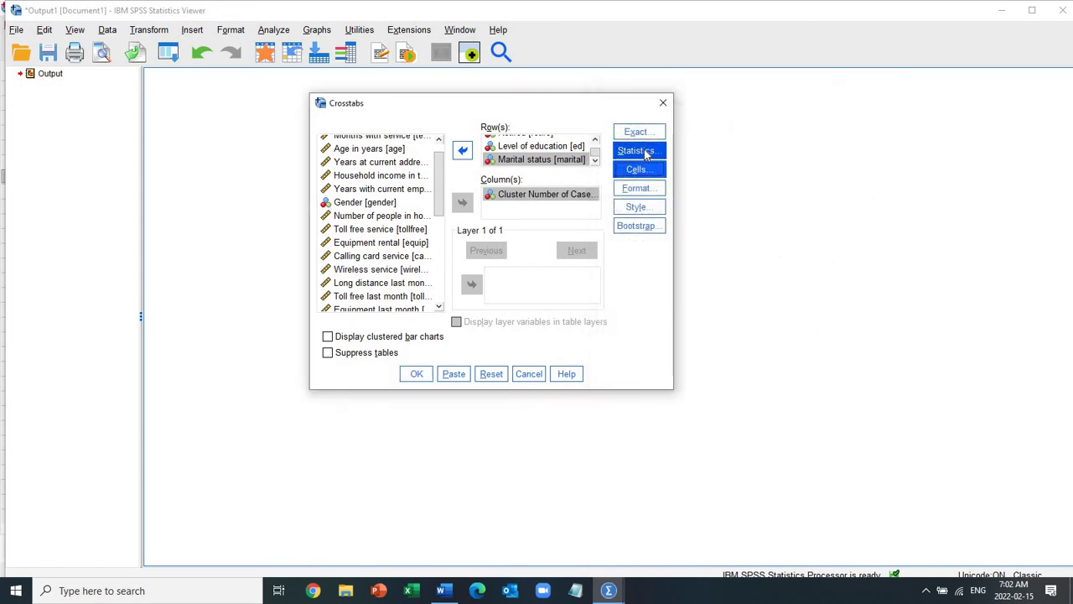
- Request the Chi-square statistic and run the Crosstabs analysis
click(644, 149)
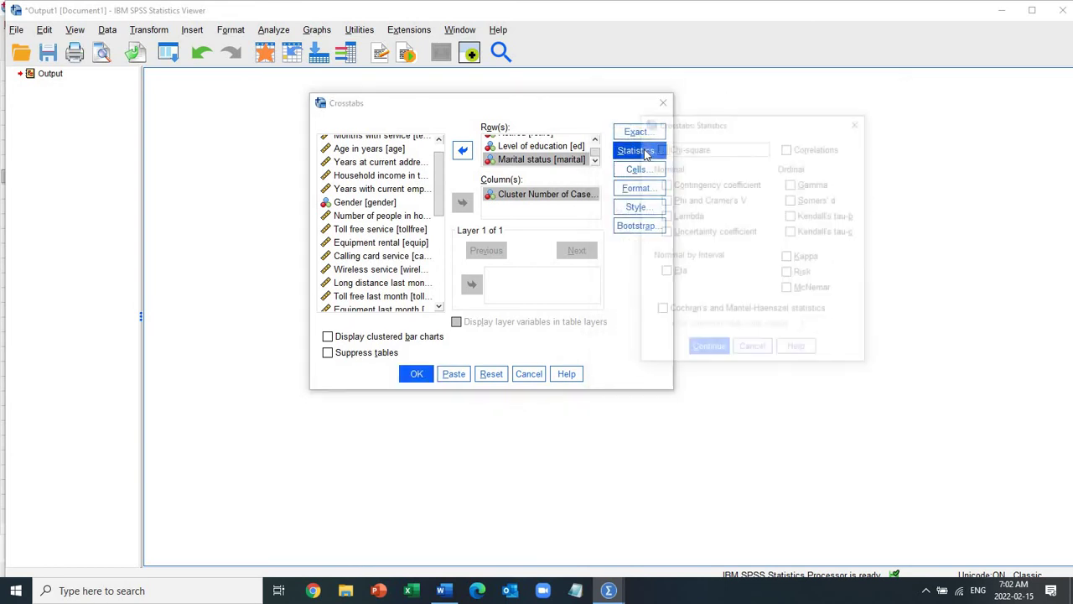
click(661, 148)
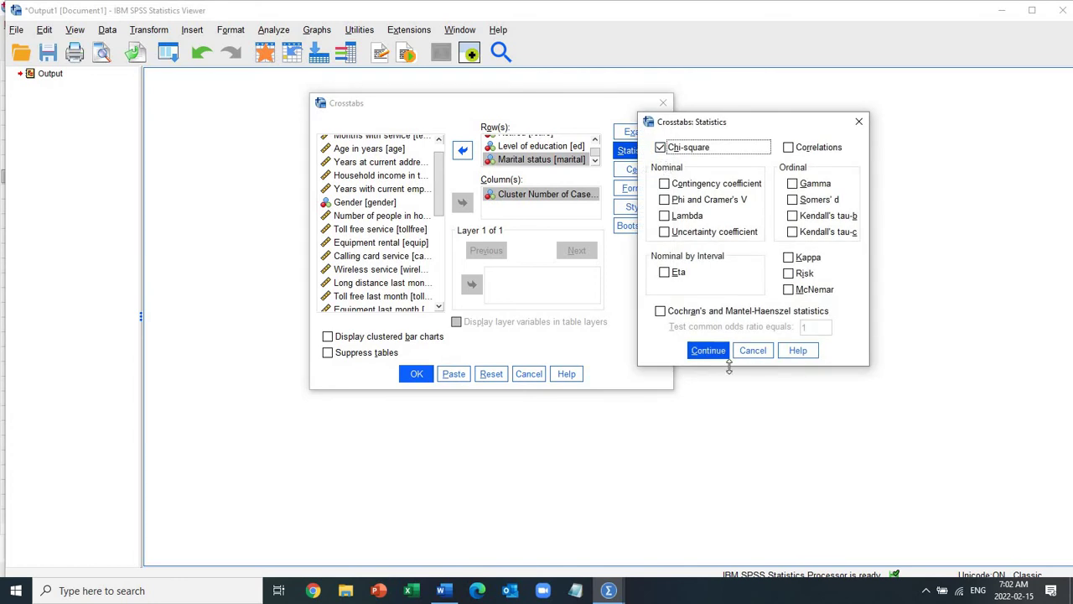
click(708, 350)
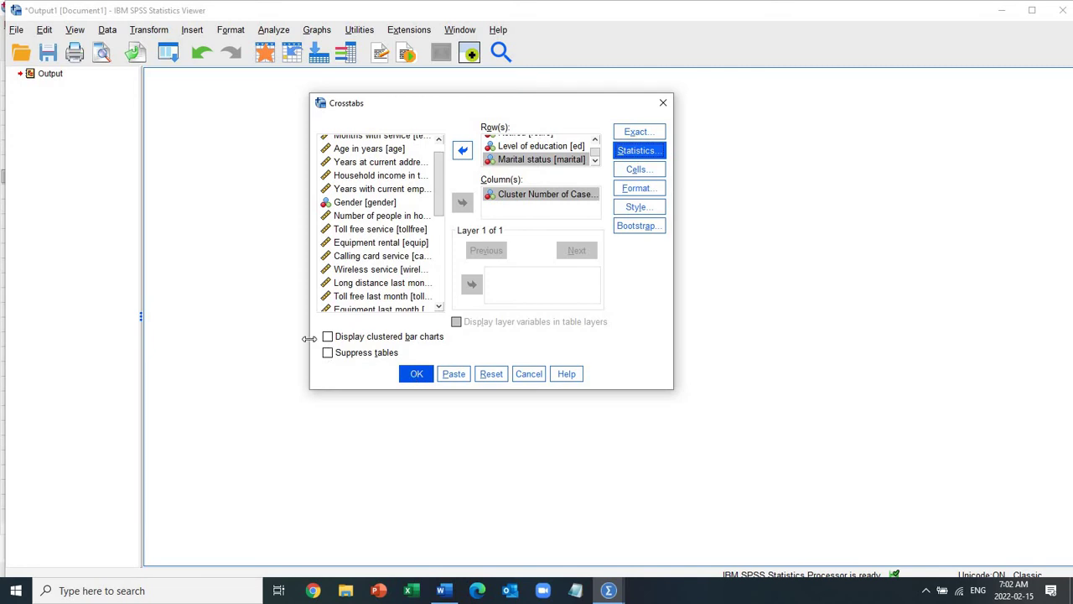
click(407, 373)
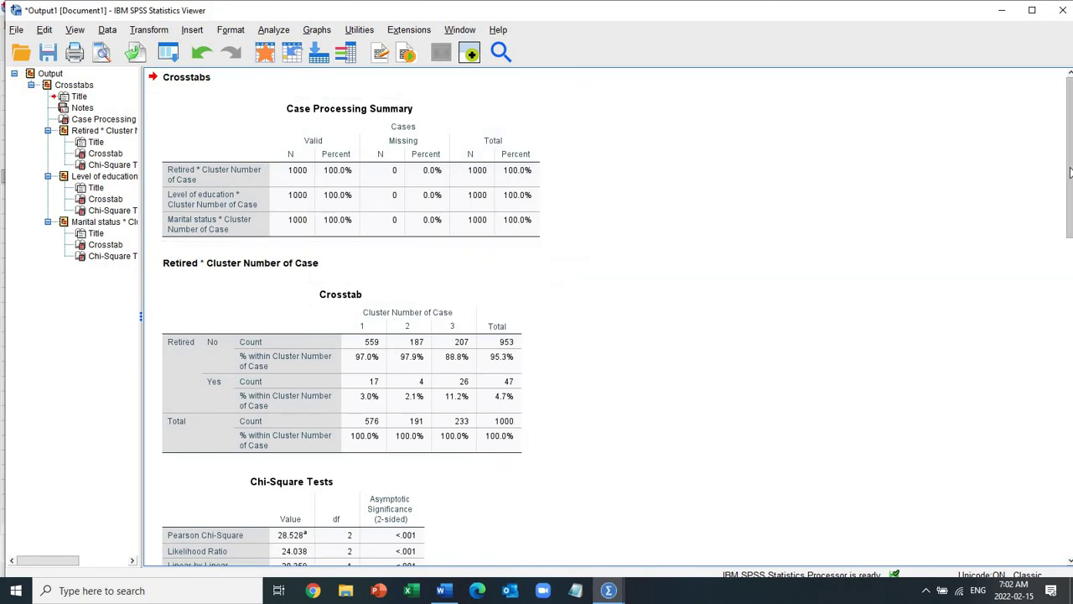
- Examine the Retired and Level of education crosstabs, comparing column percentages across clusters and the chi-square tests
drag(1070, 182, 1070, 218)
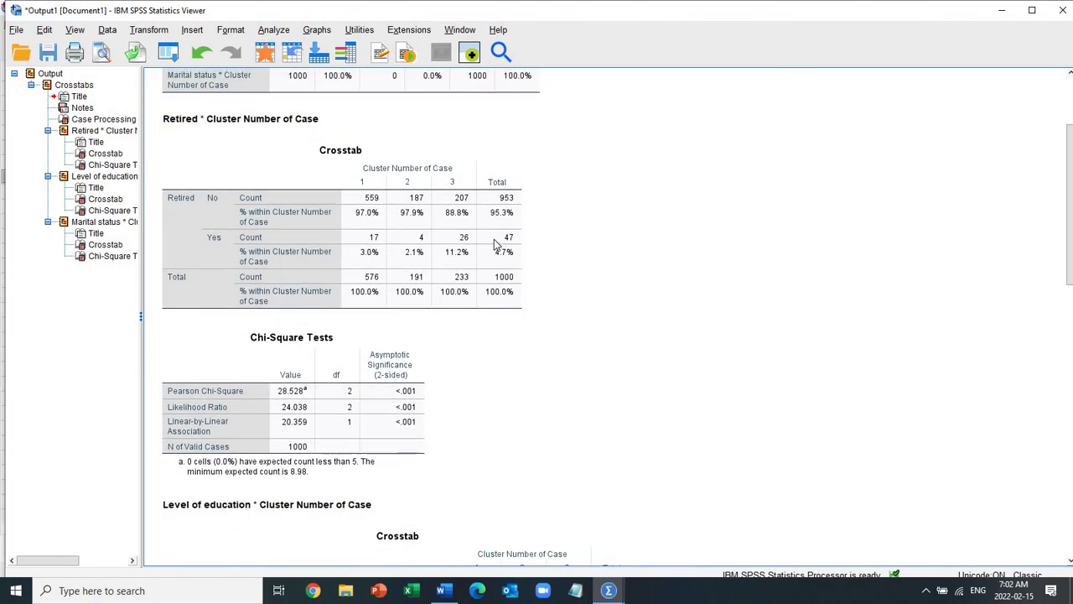
click(186, 125)
click(194, 160)
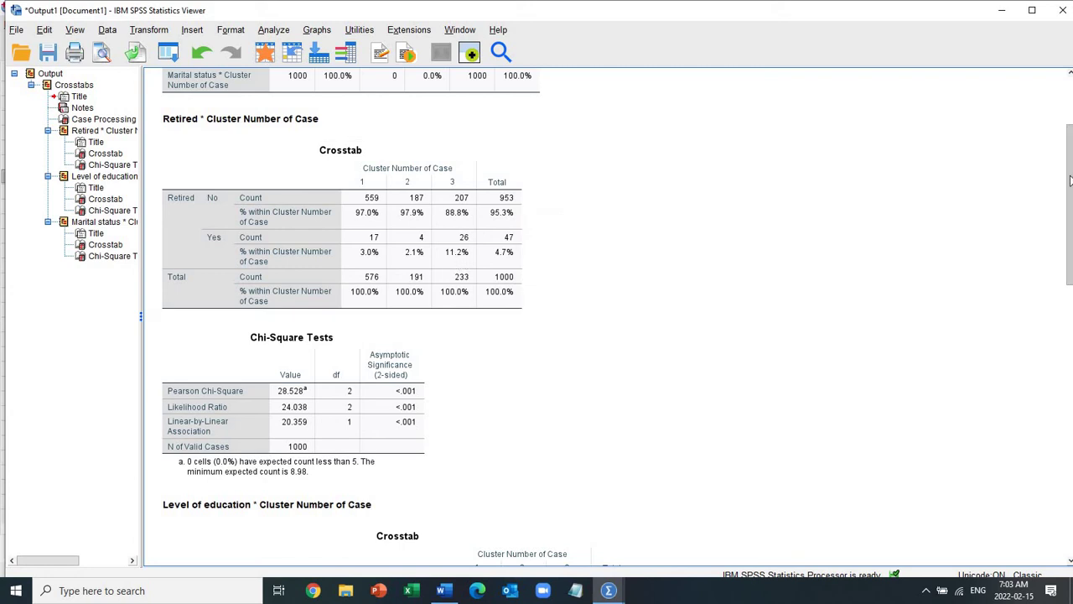
drag(1069, 190, 1071, 289)
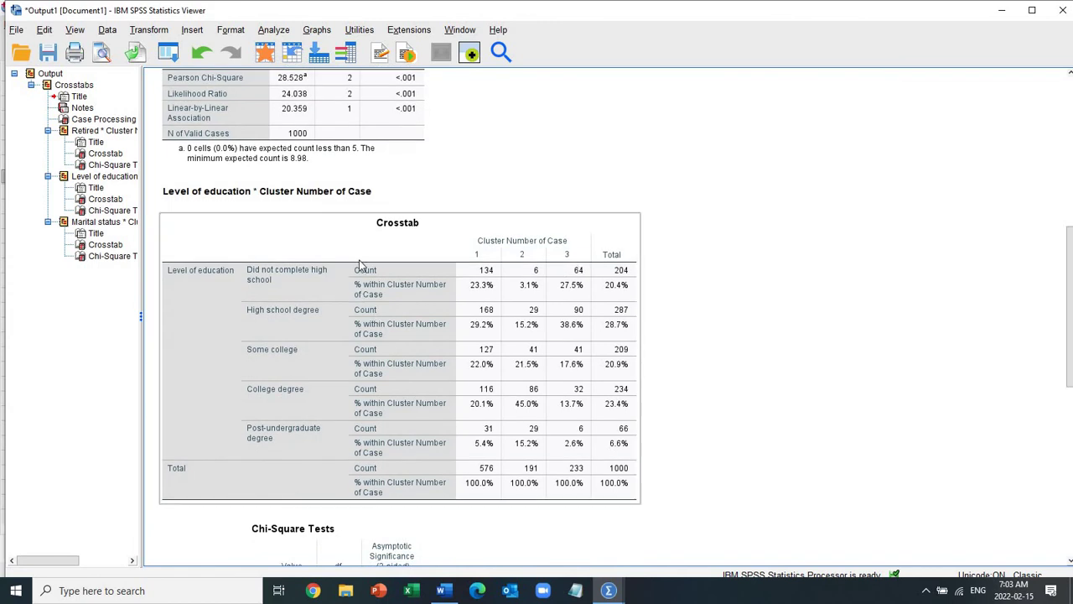
scroll(425, 483, down, 3)
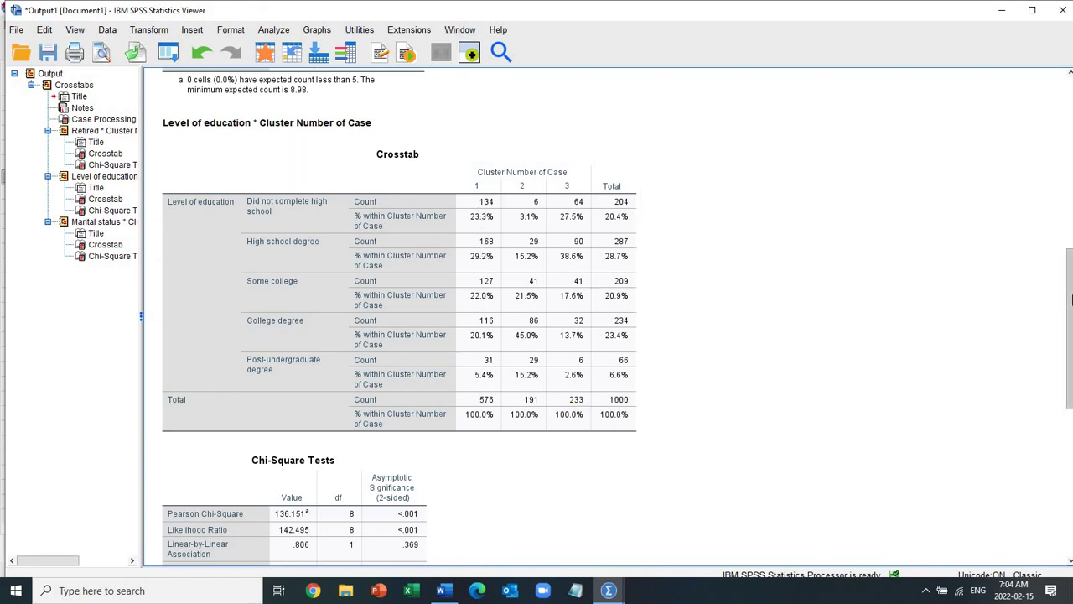
- Examine the Marital status crosstab's column percentages and chi-square tests across clusters, and review the Level of education crosstab again
drag(1070, 300, 1070, 384)
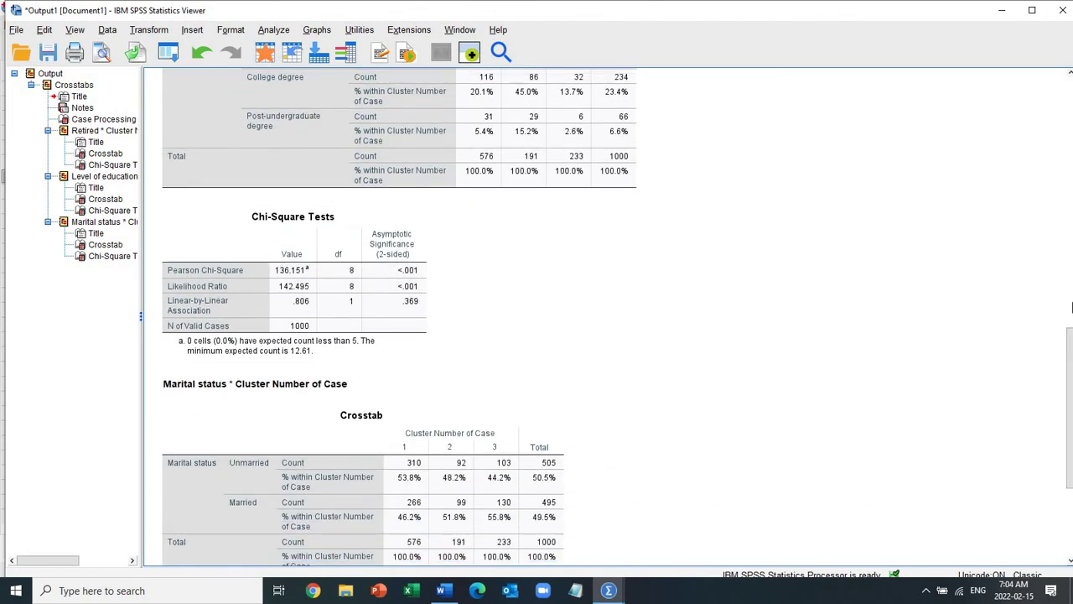
scroll(697, 307, down, 3)
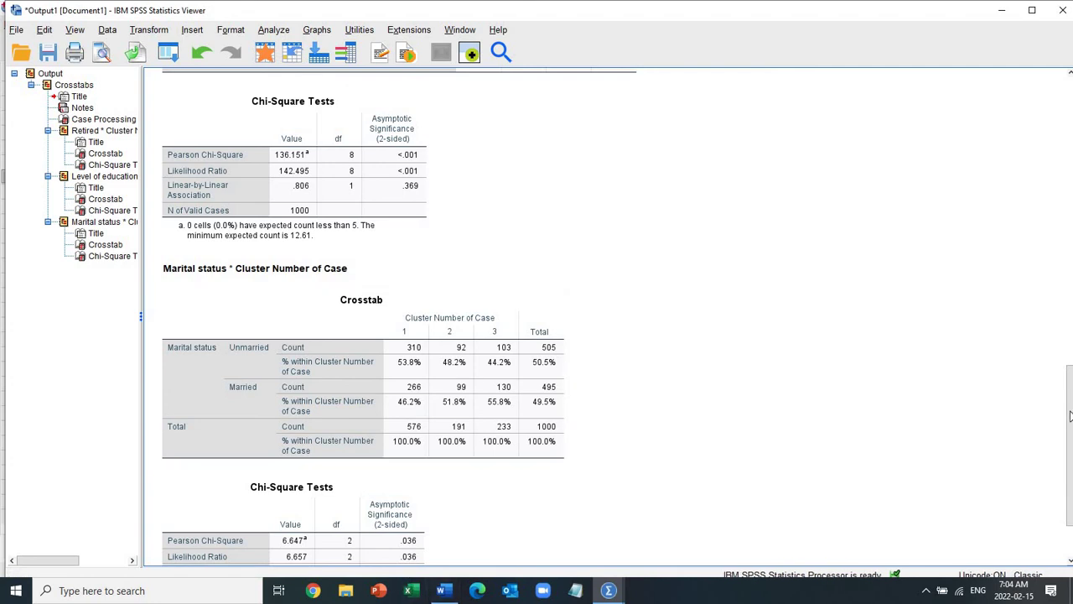
drag(1069, 482, 1070, 513)
click(411, 461)
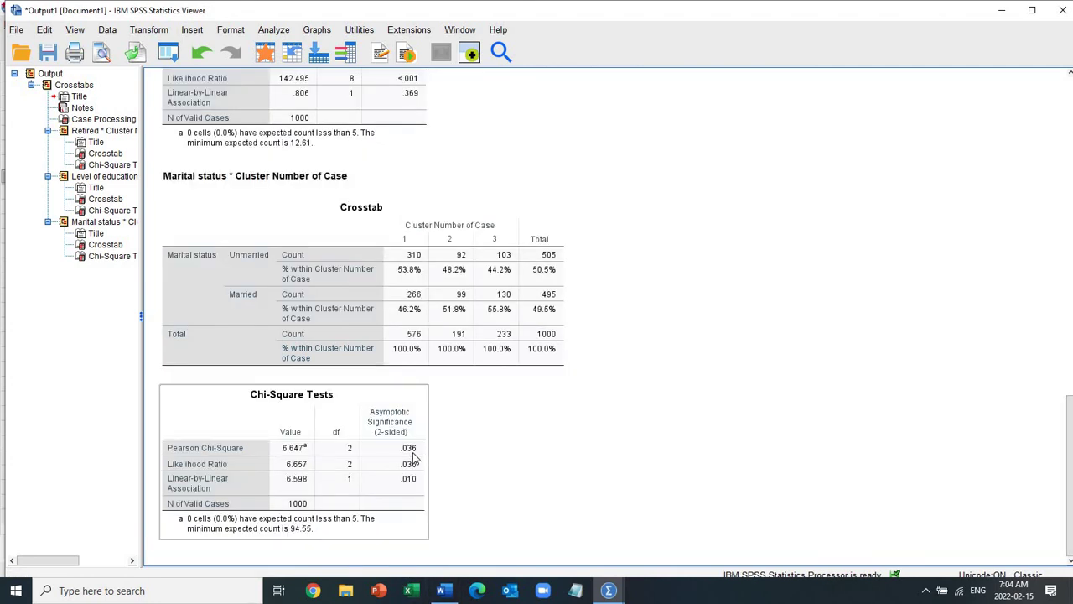
click(461, 345)
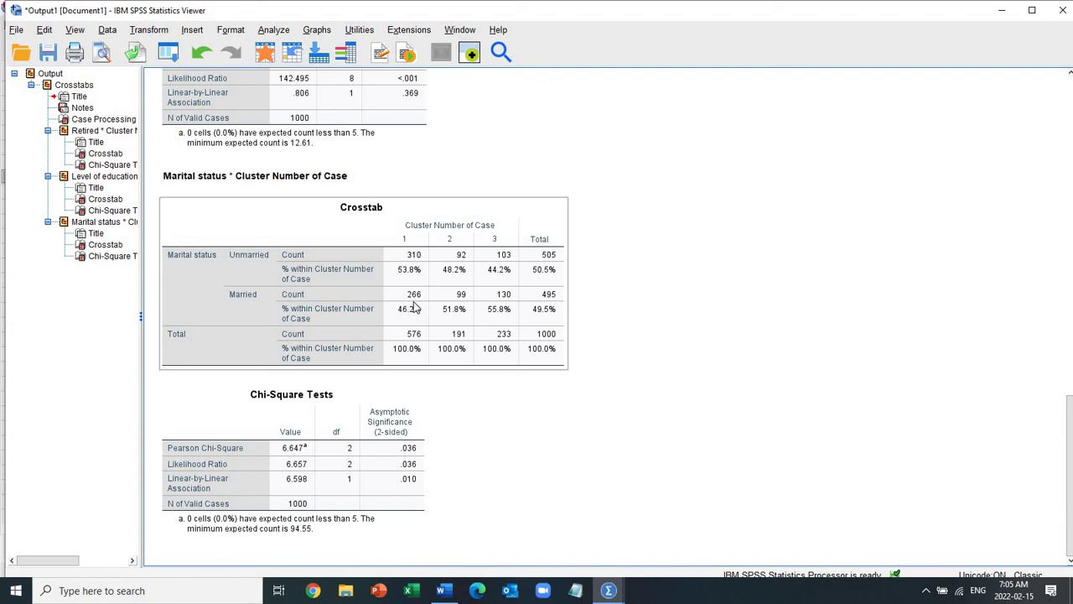
click(612, 306)
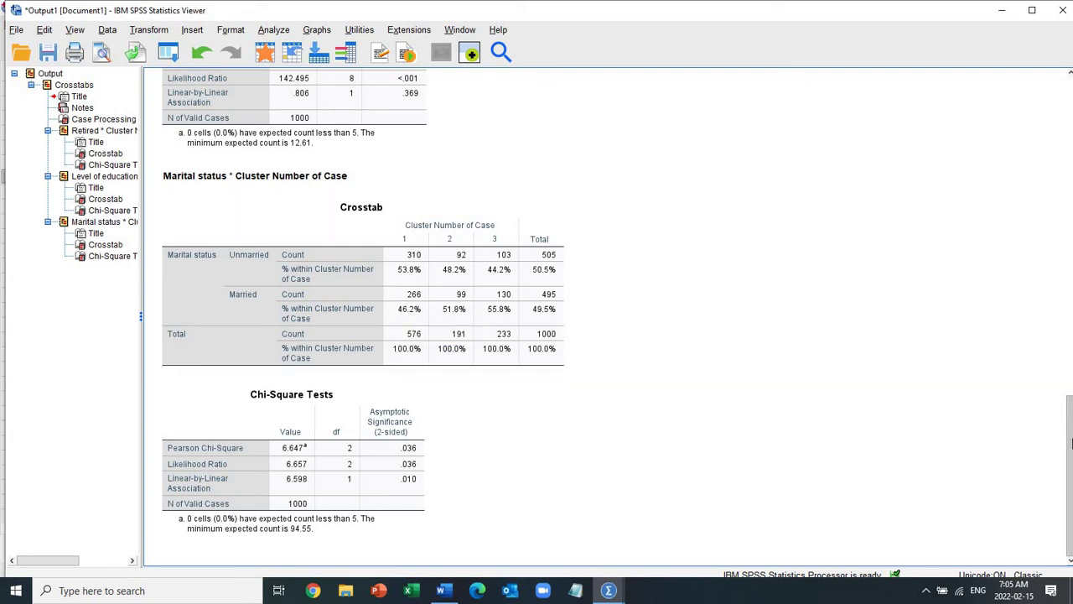
mouse_move(1070, 442)
mouse_down()
mouse_move(1071, 134)
mouse_move(1070, 450)
mouse_up()
mouse_move(1071, 398)
mouse_down()
mouse_move(1070, 285)
mouse_move(1071, 441)
mouse_move(1070, 197)
mouse_move(1071, 382)
mouse_up()
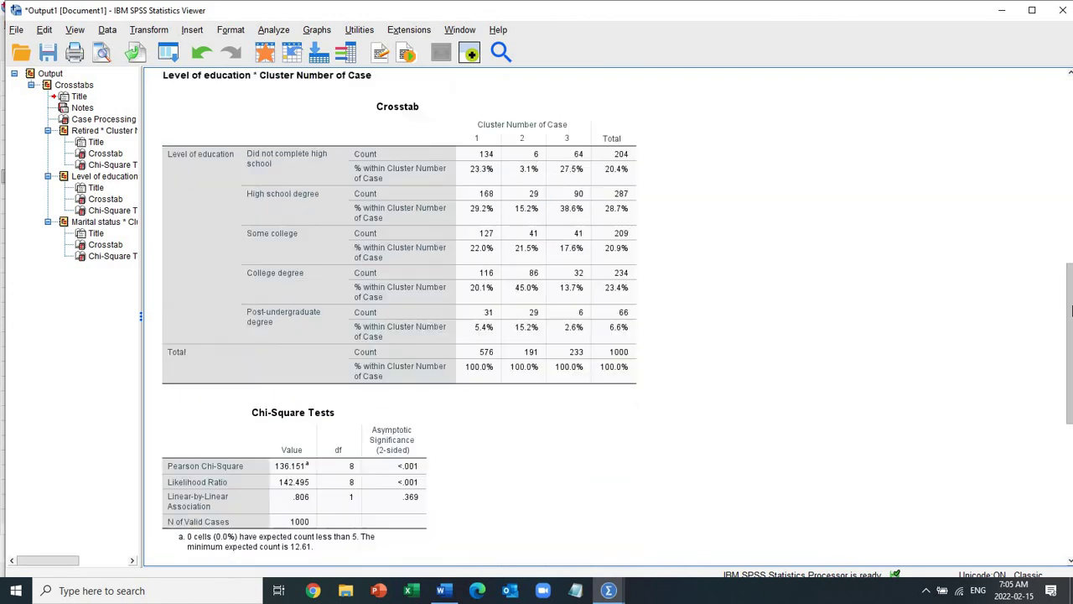
click(602, 356)
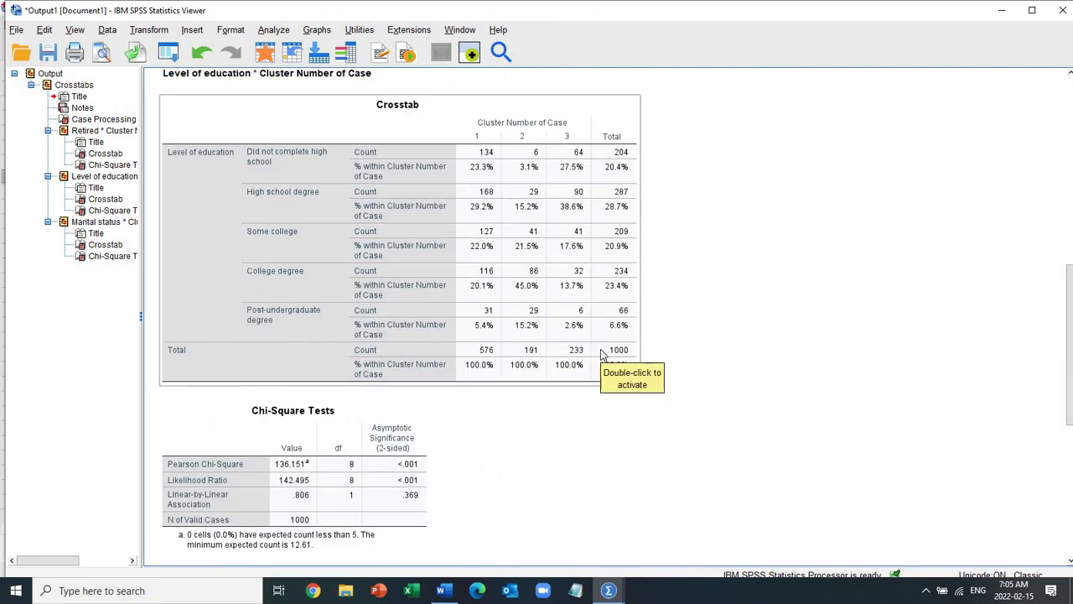
click(845, 368)
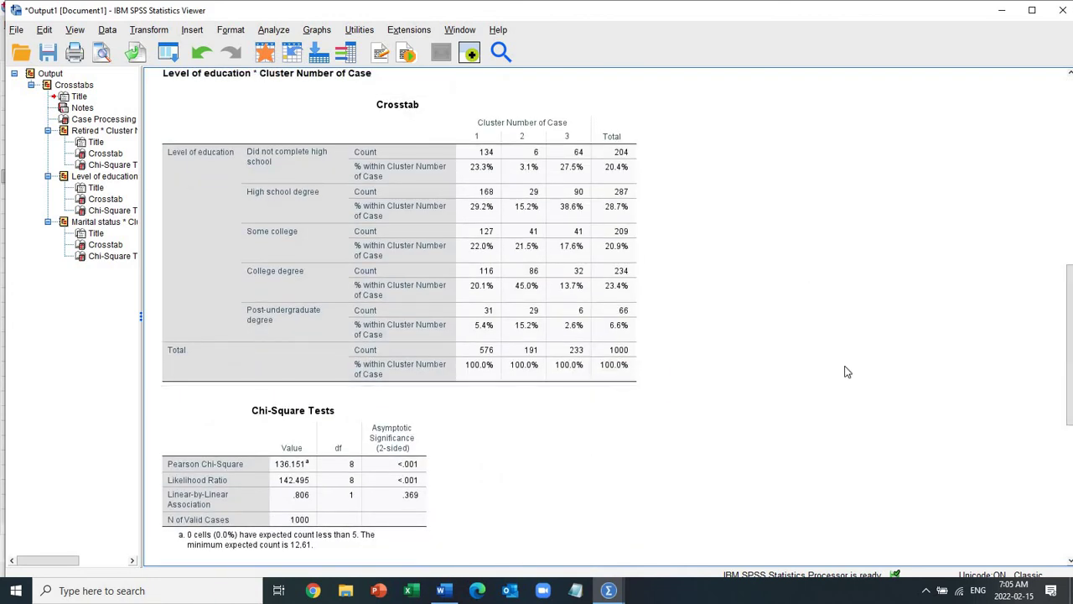